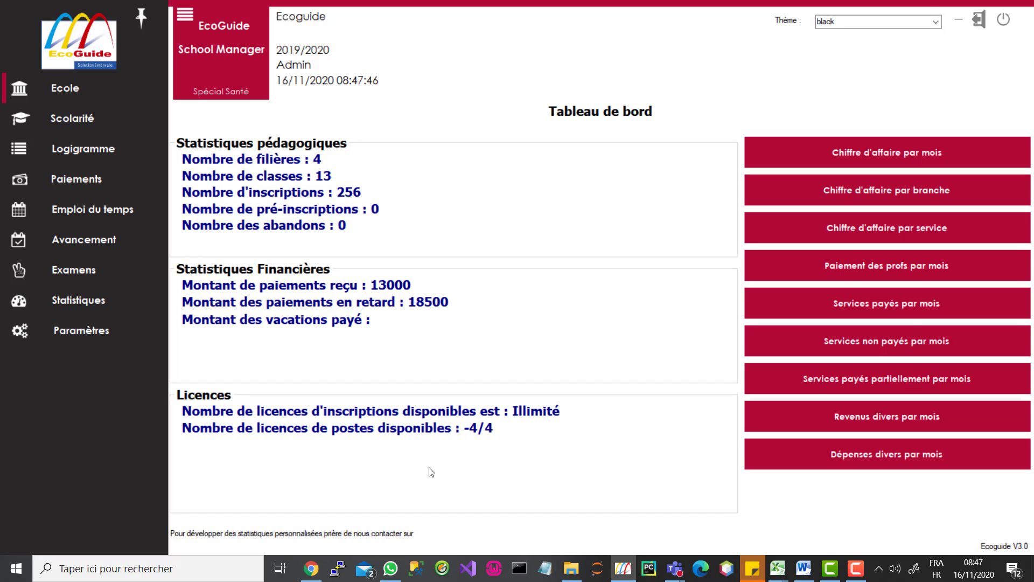
- Open session tracking (Suivi avancement), review each day from 13 back to 9 November 2020, and return to 16 November
click(99, 240)
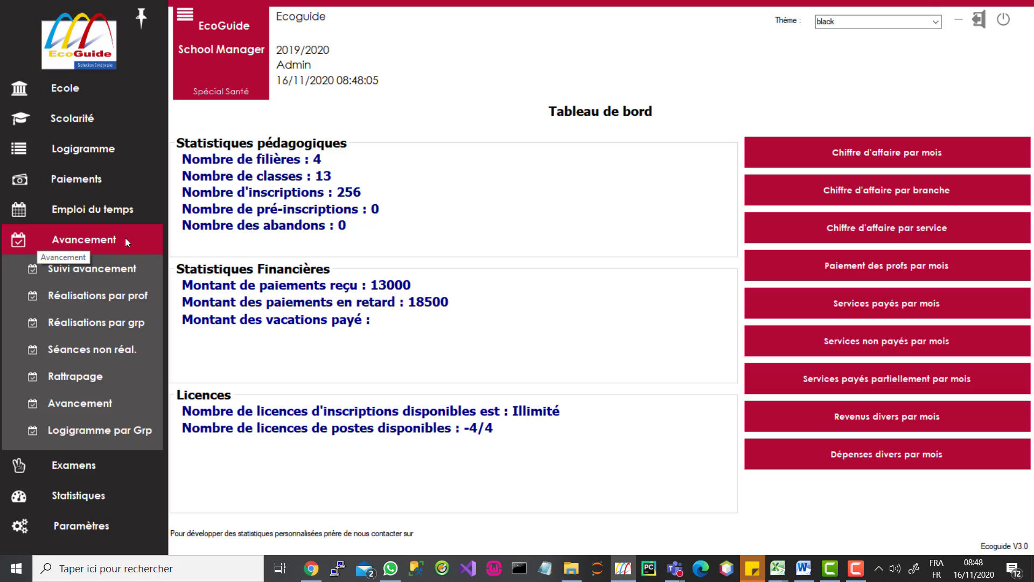
click(127, 270)
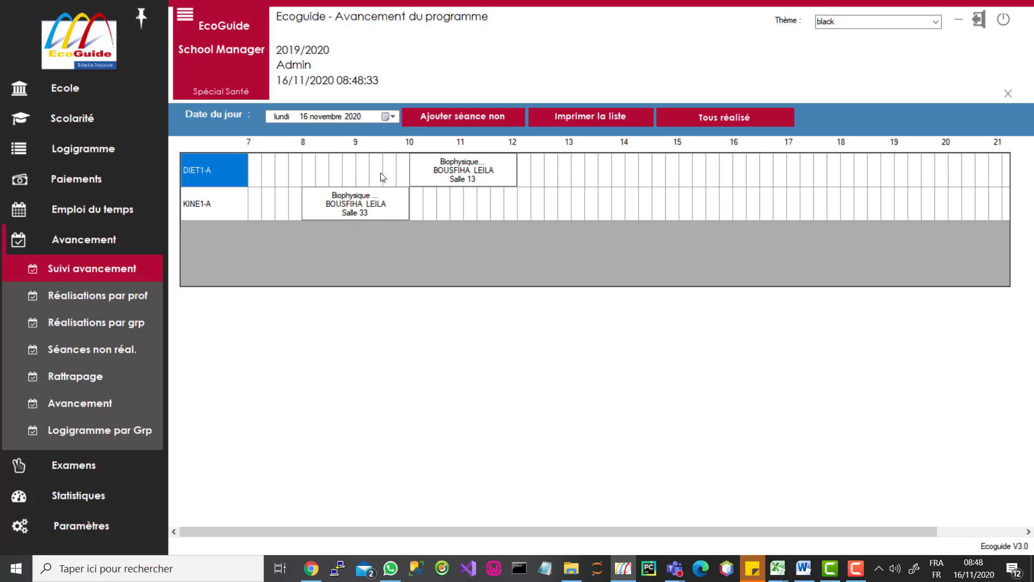
click(390, 116)
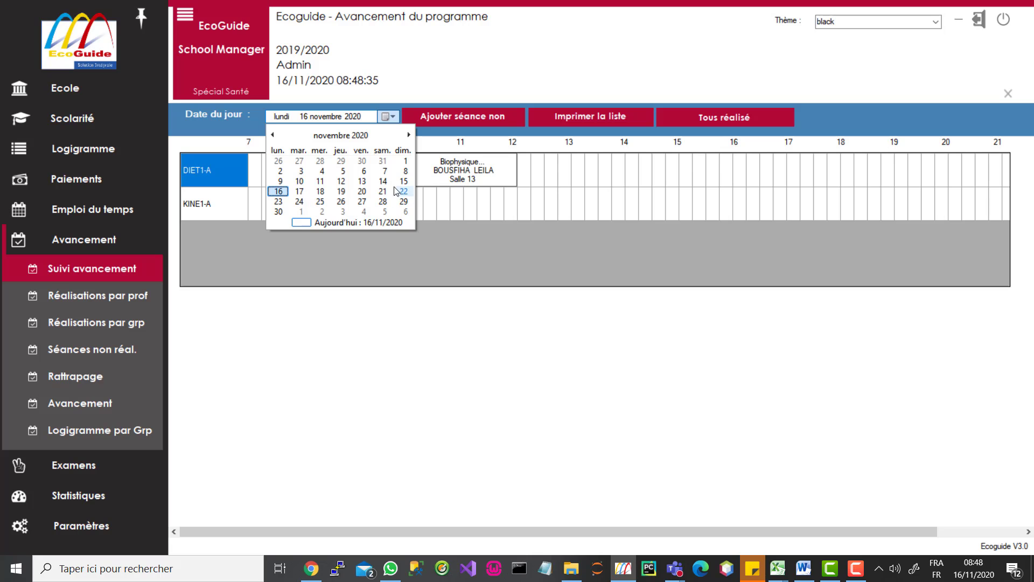
click(365, 185)
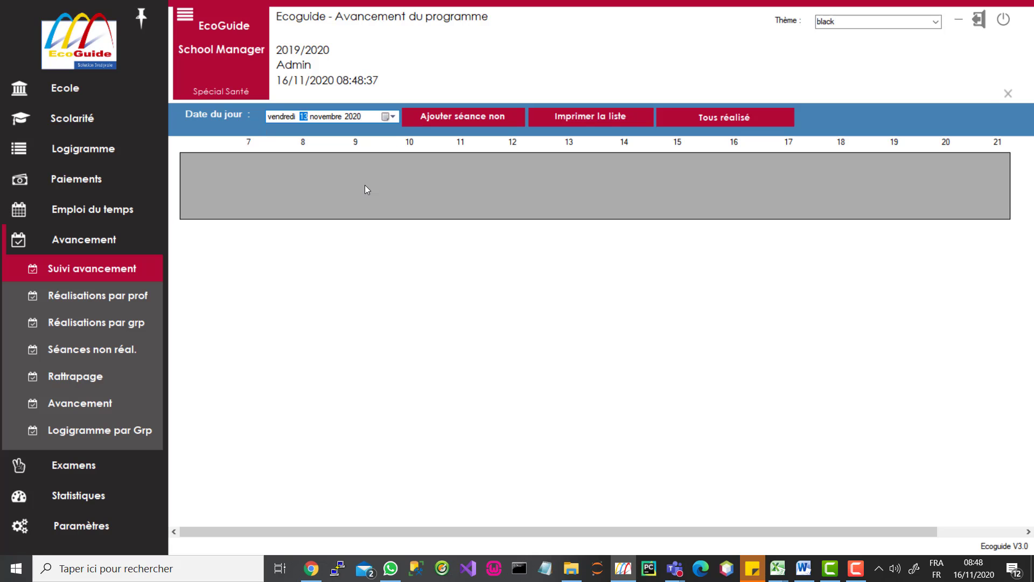
click(390, 116)
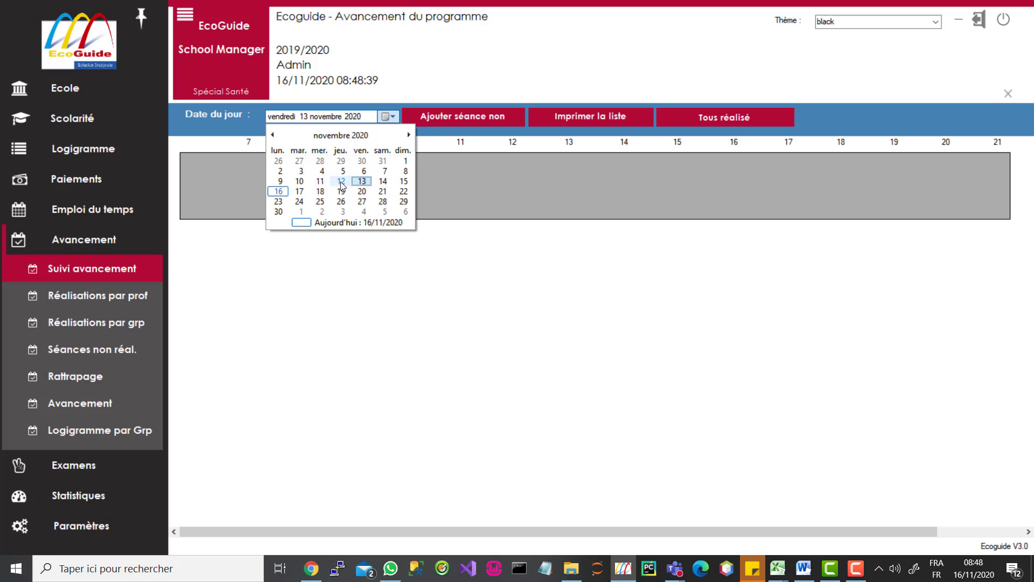
click(341, 185)
click(393, 118)
click(320, 181)
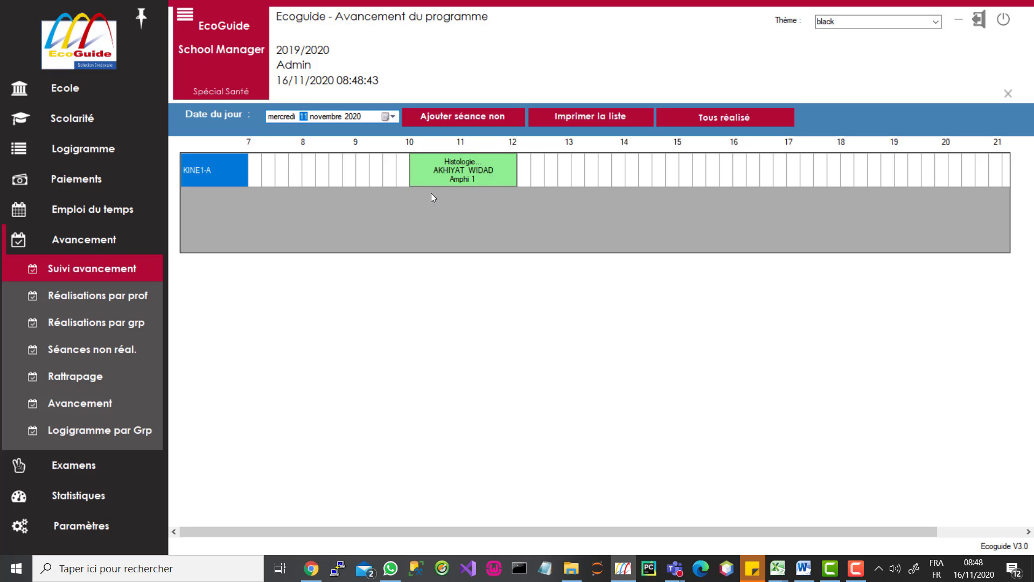
click(392, 119)
click(299, 183)
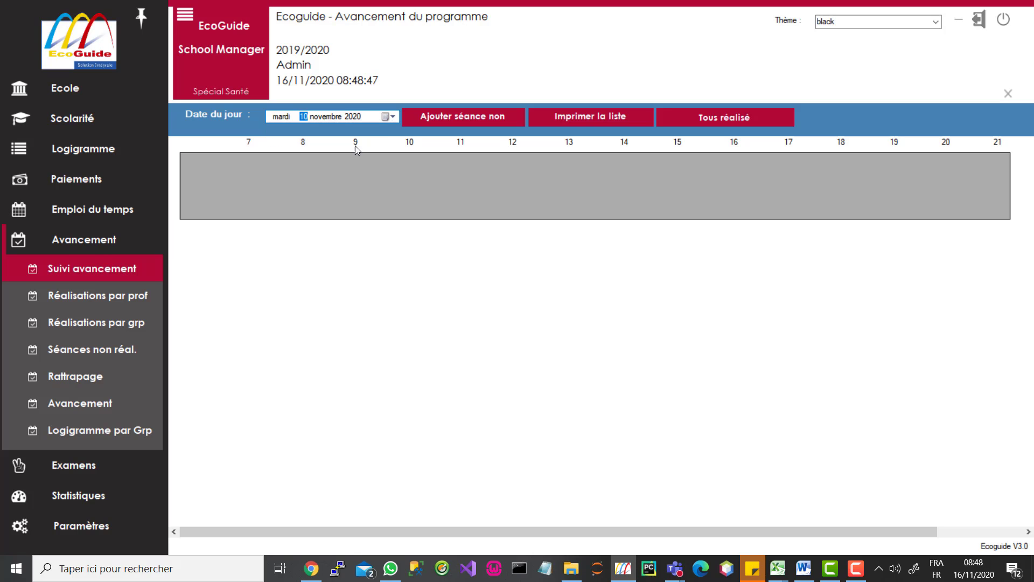
click(391, 116)
click(280, 181)
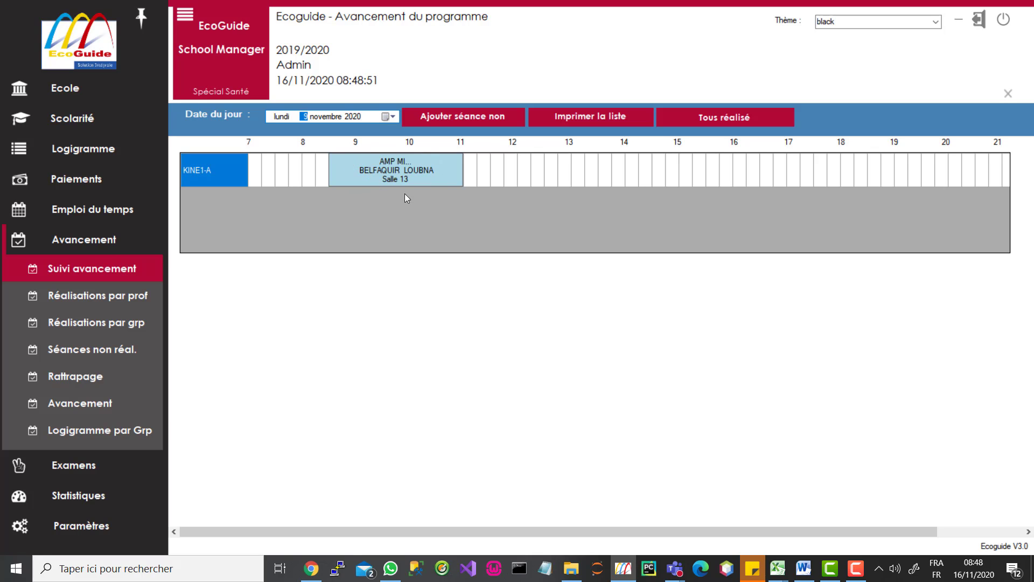
click(396, 117)
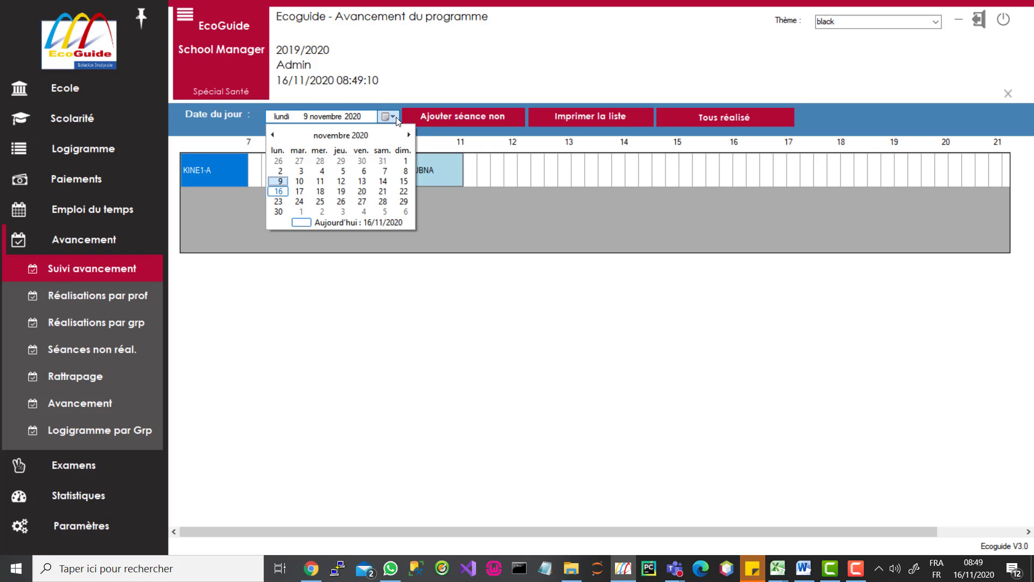
click(280, 193)
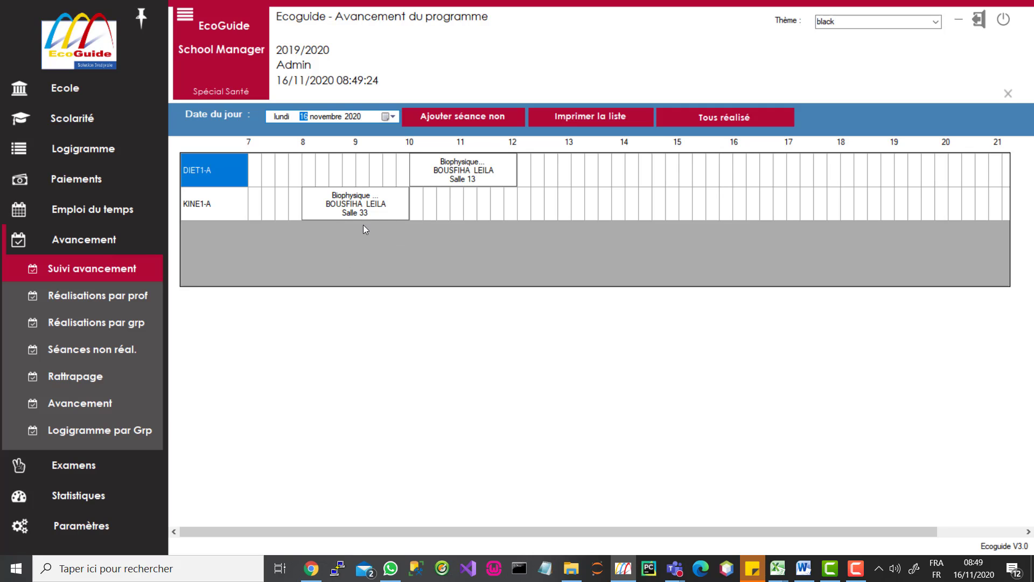
- Mark the KINE1-A Biophysique session as realised and view the class's subject progress under the Kinésithérapie programme
right_click(350, 205)
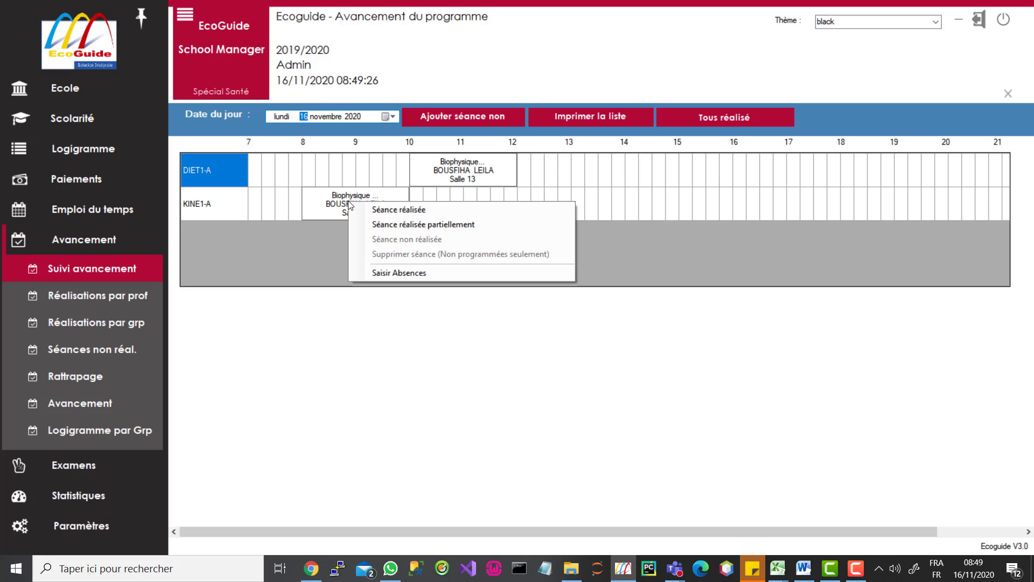
click(405, 211)
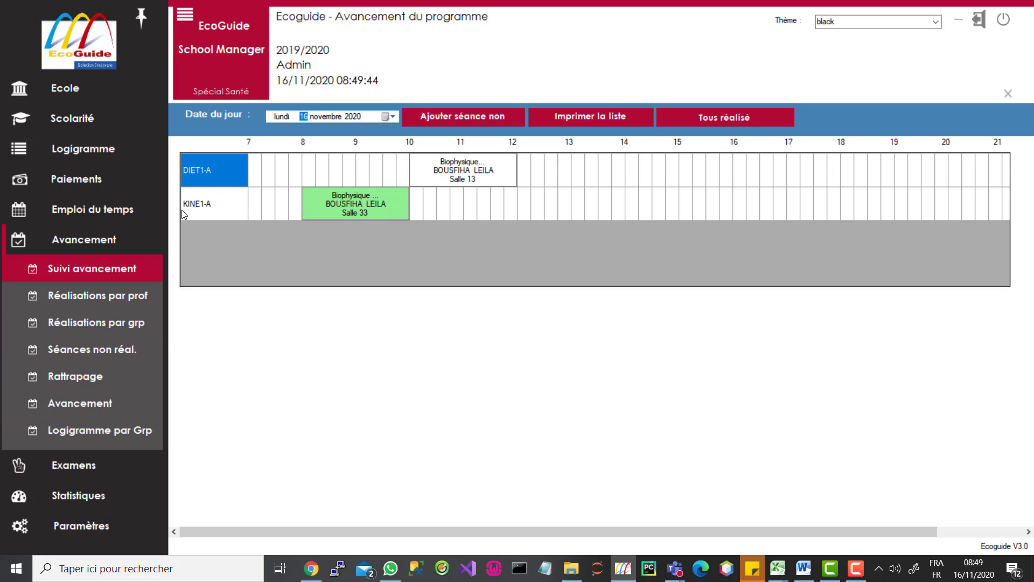
click(105, 402)
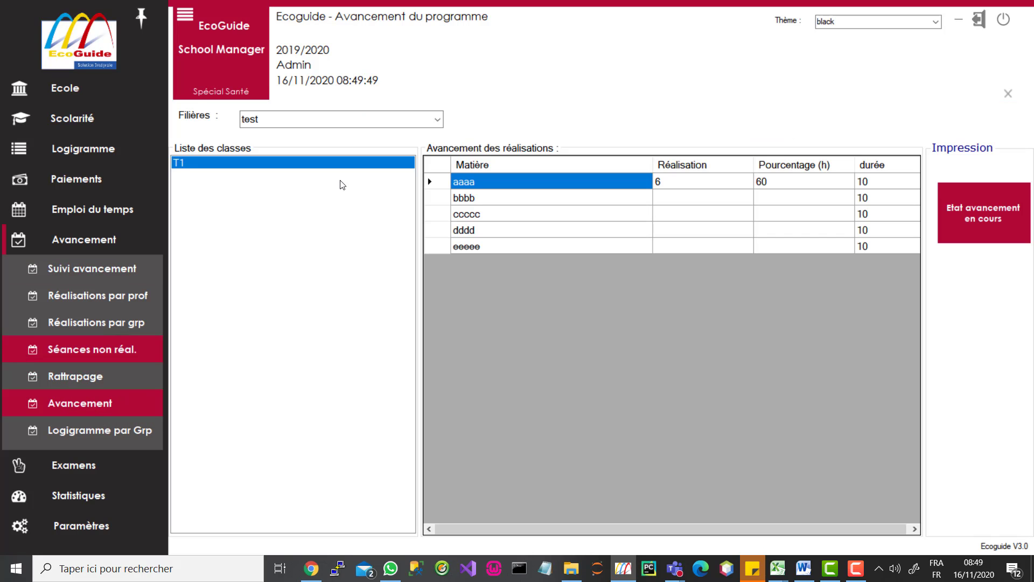
click(323, 119)
click(272, 150)
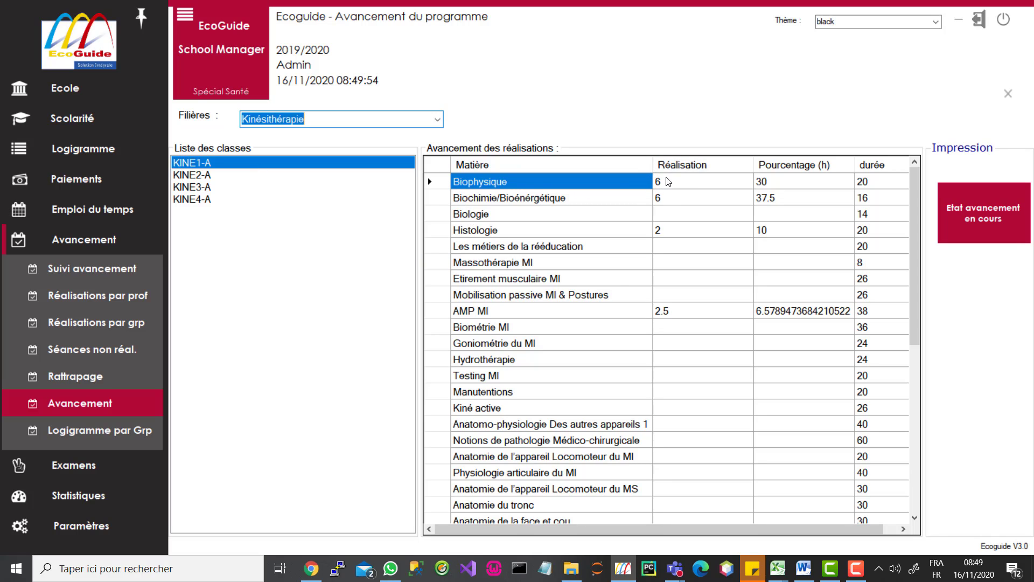
- Set the KINE1-A Biophysique session back to not realised and recheck the subject progress
click(89, 270)
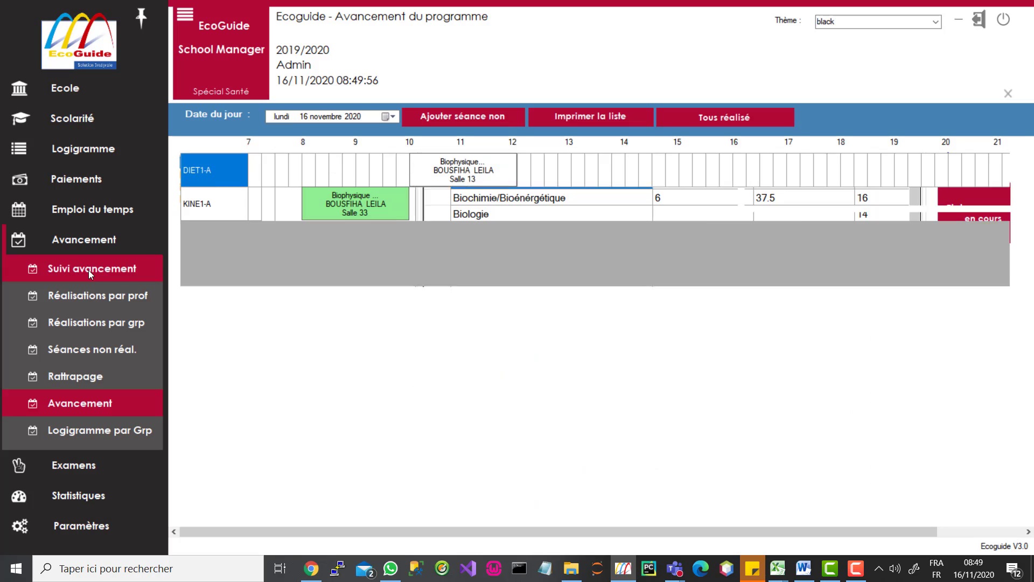
right_click(341, 209)
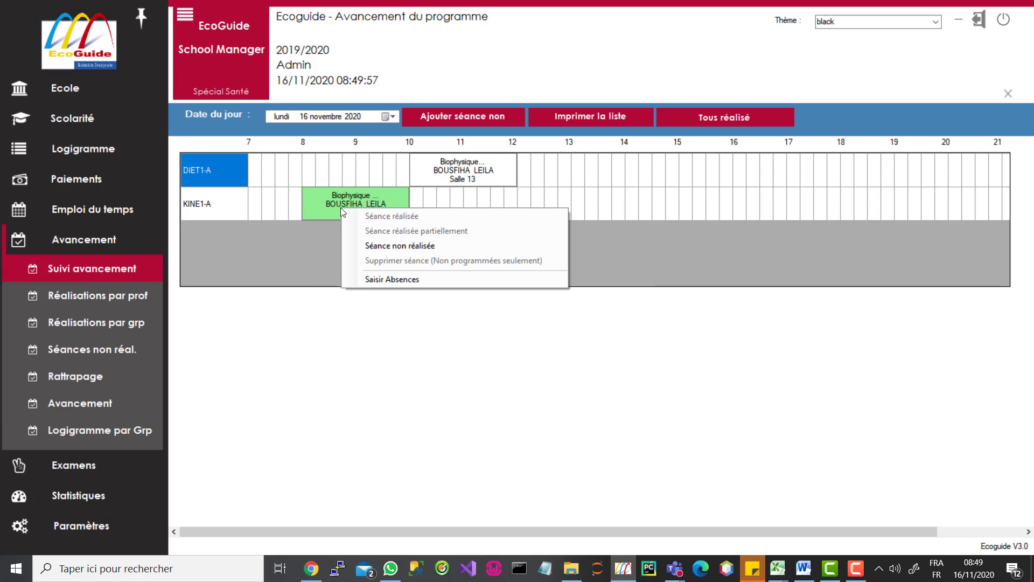
click(386, 247)
click(97, 405)
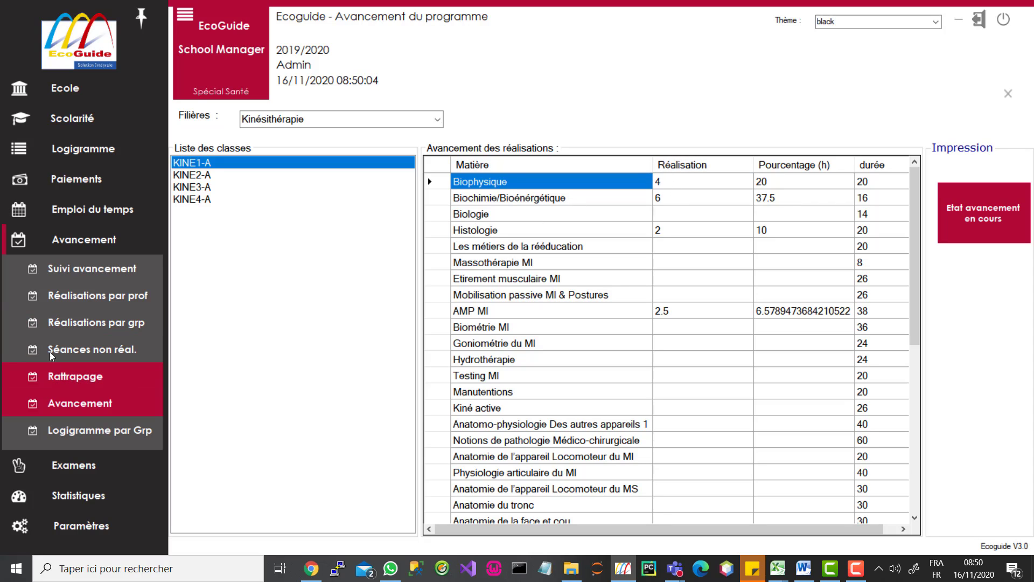
- Return to session tracking and mark the KINE1-A Biophysique session as realised again
click(92, 268)
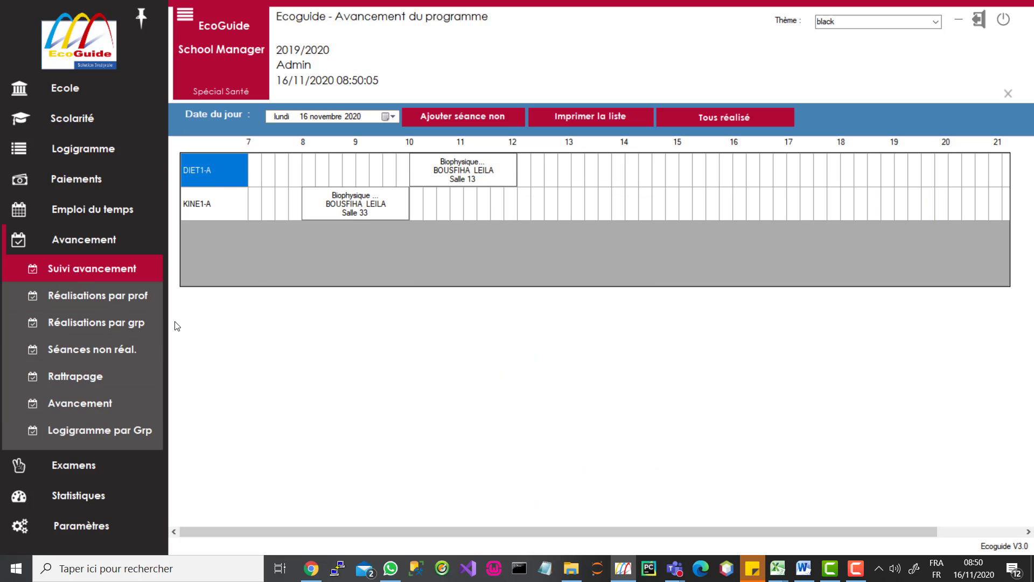
right_click(340, 198)
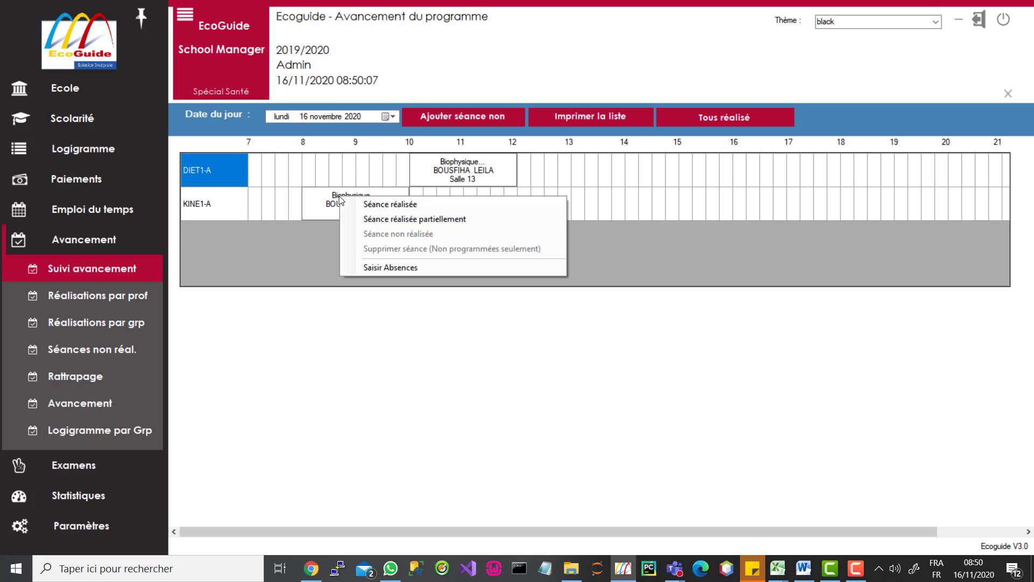
click(380, 203)
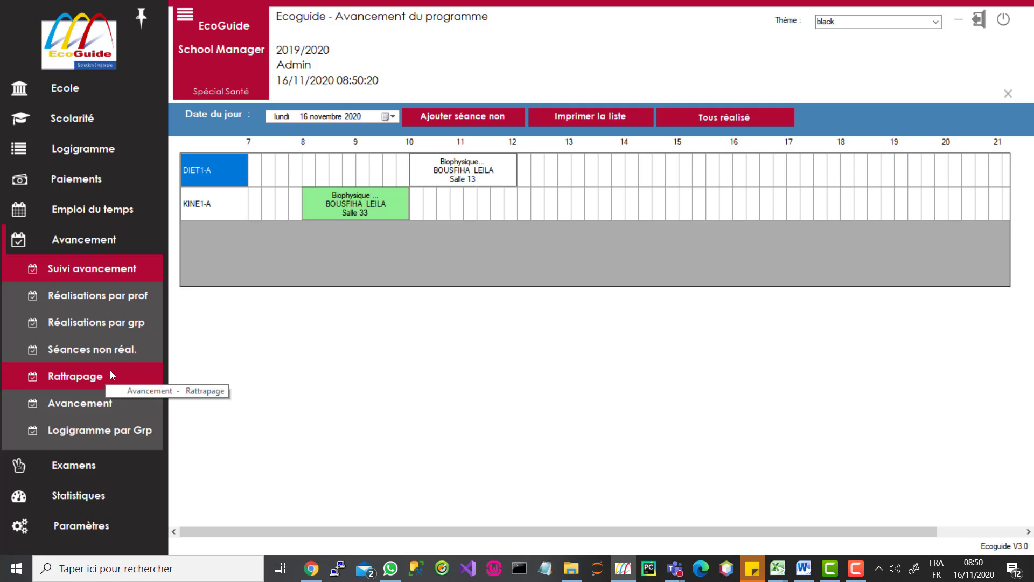
- Open the absence entry form for the KINE1-A Biophysique session, look through the student list, and close the form
right_click(329, 207)
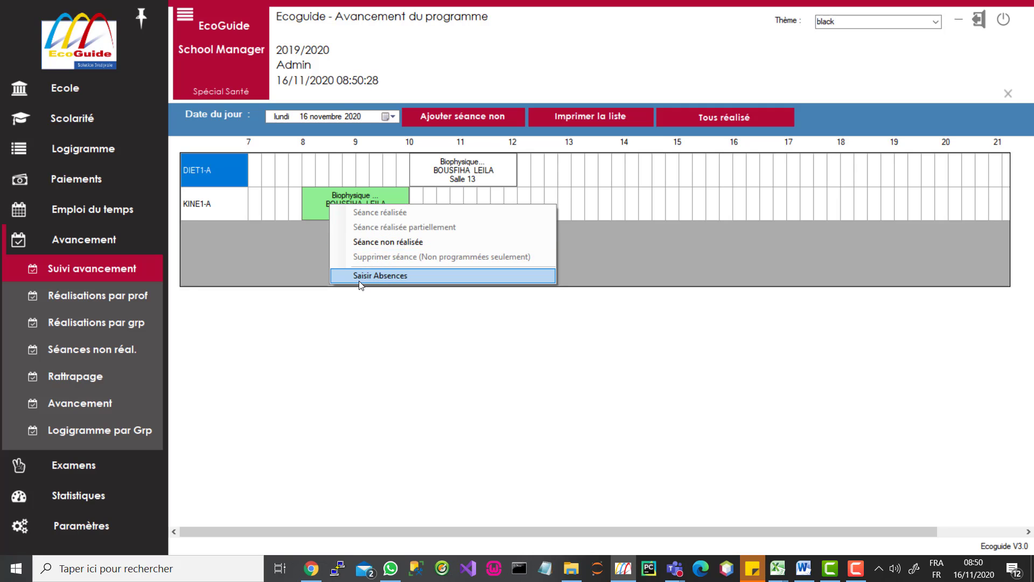
click(387, 276)
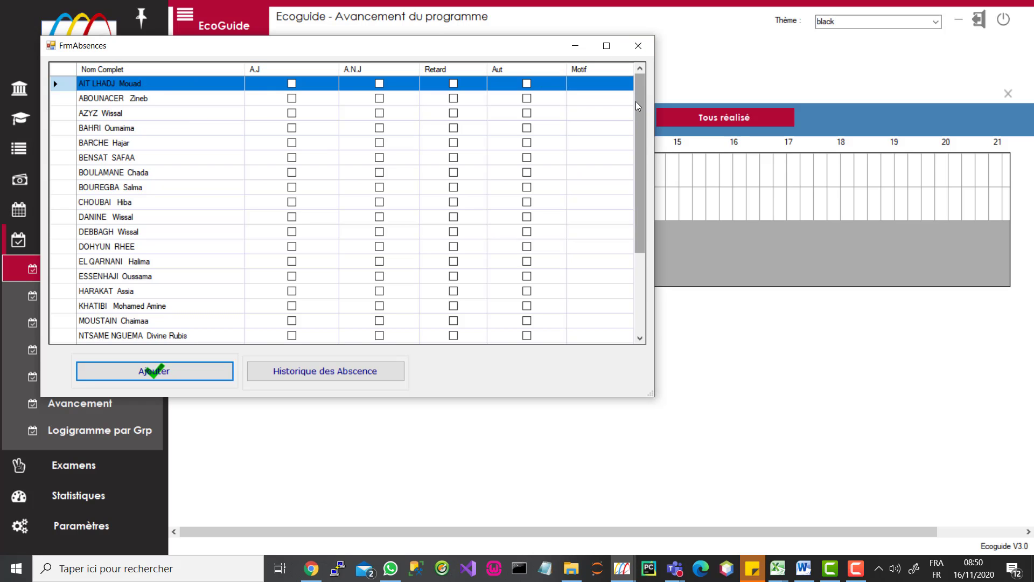
drag(638, 102, 653, 59)
drag(361, 52, 796, 217)
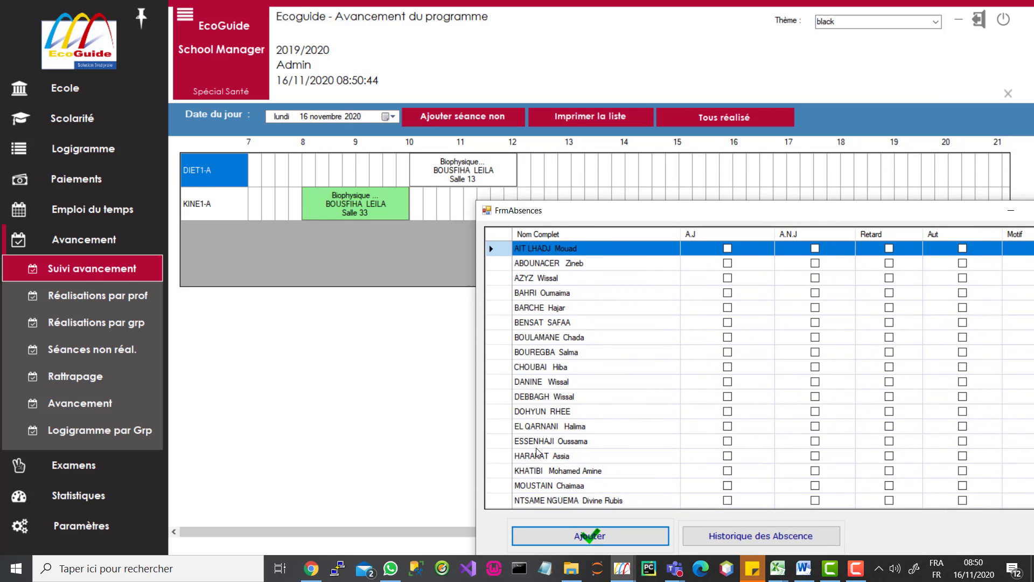
drag(957, 219, 794, 255)
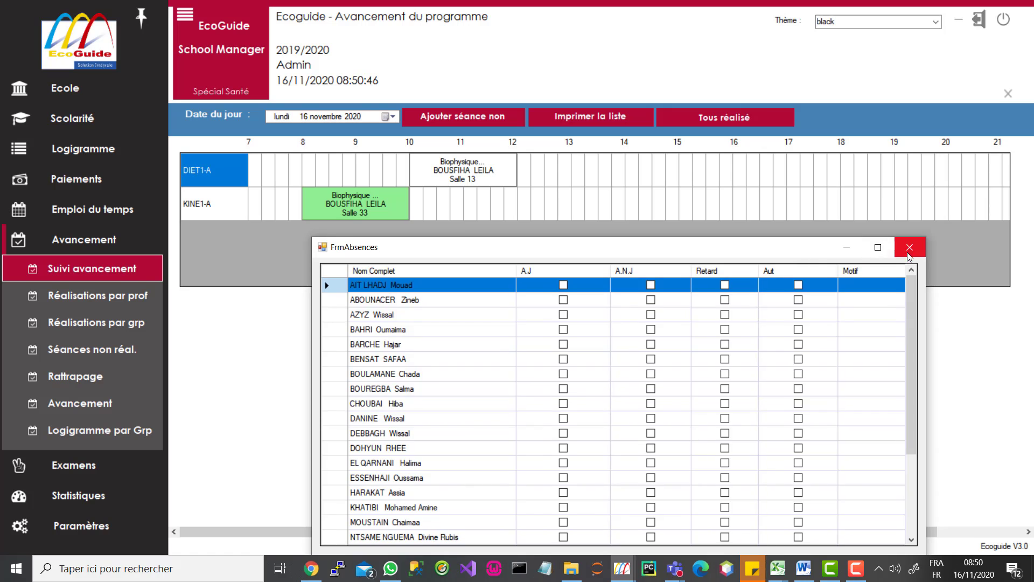
click(911, 247)
- View the absence entry form for the DIET1-A Biophysique session and close it without recording any absence
right_click(444, 163)
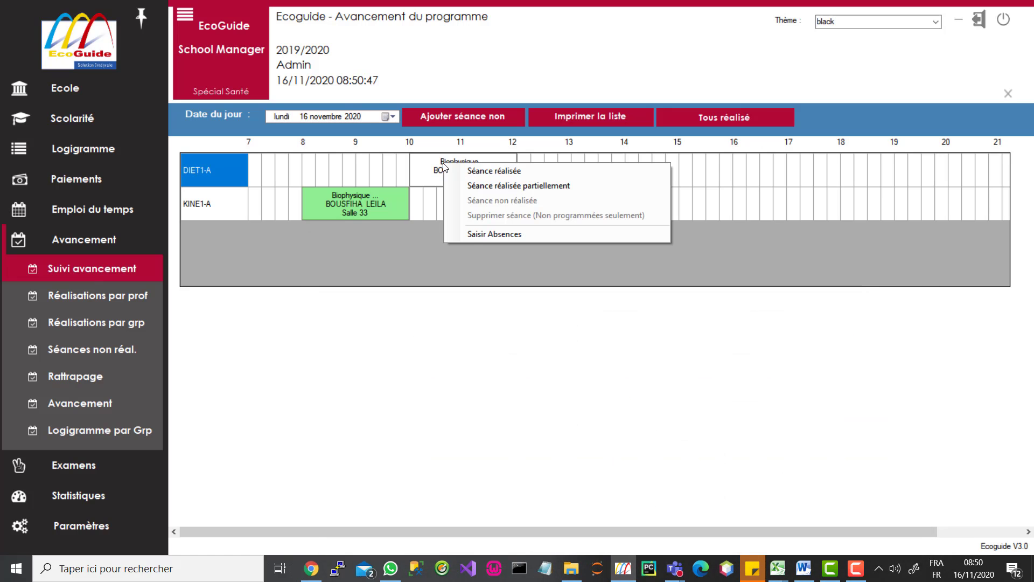
click(490, 233)
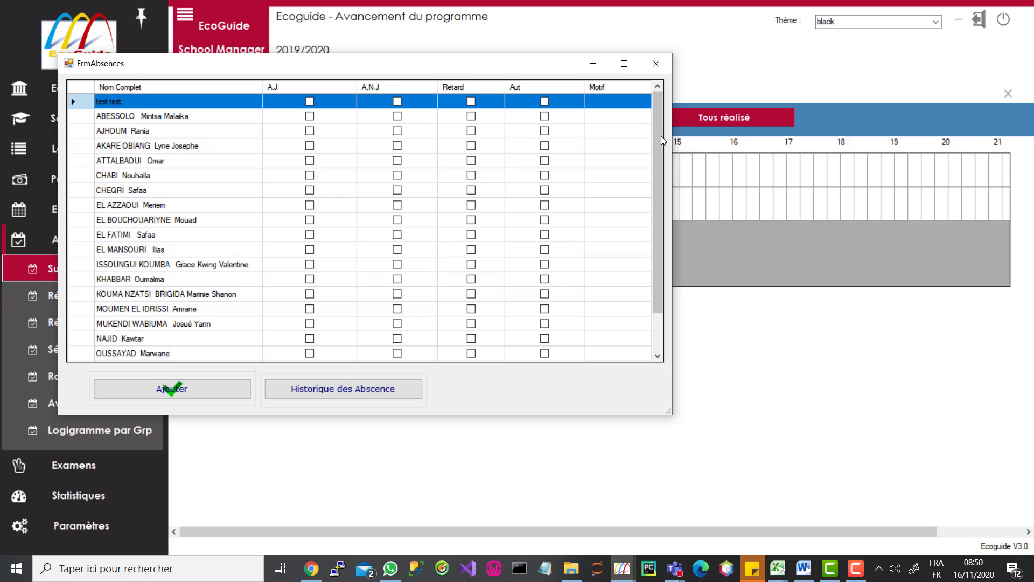
drag(457, 63, 733, 209)
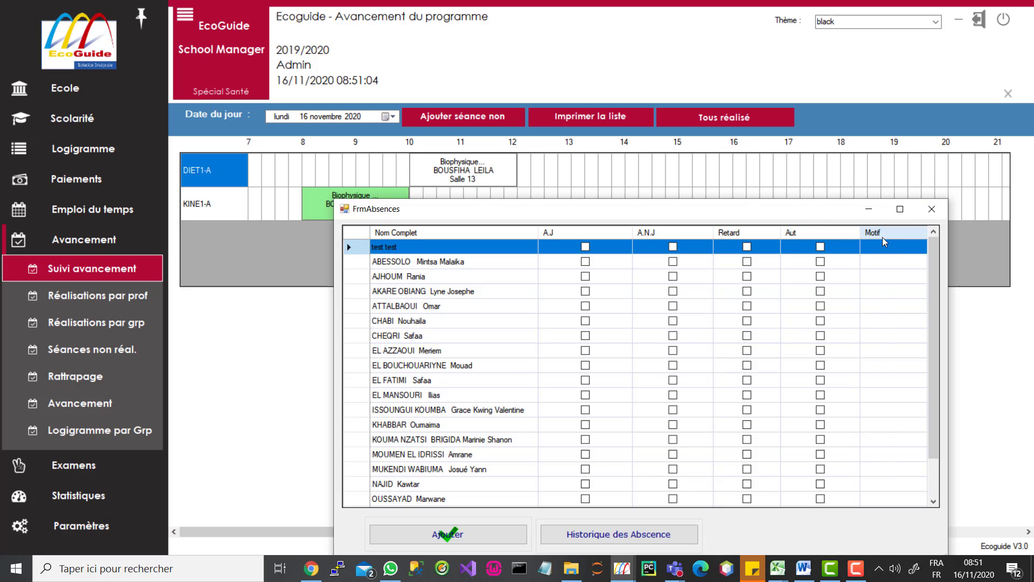
click(931, 208)
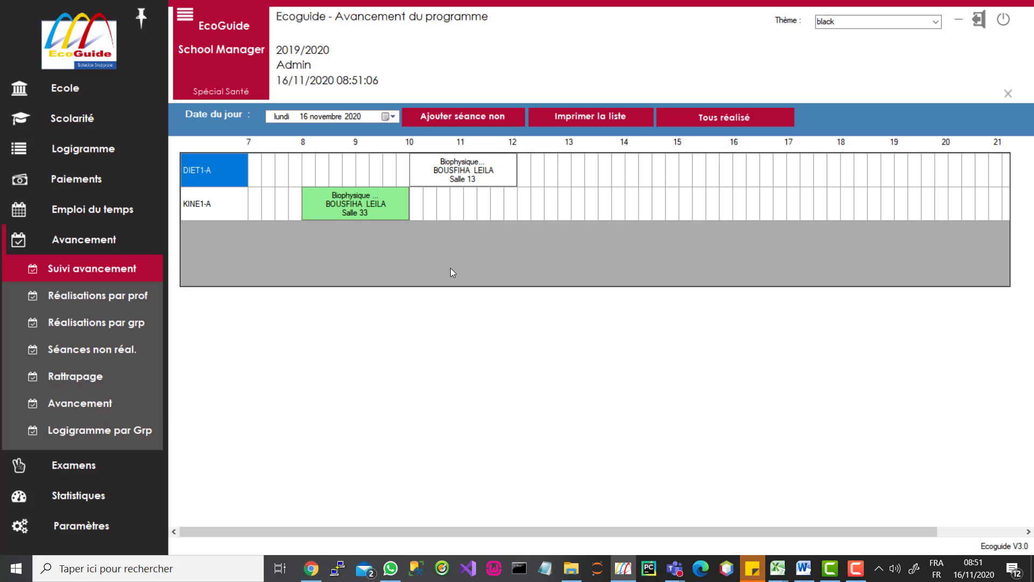
- Reset the KINE1-A Biophysique session to not realised and record it as partially realised from 08:30 to 10:00
right_click(371, 204)
click(424, 247)
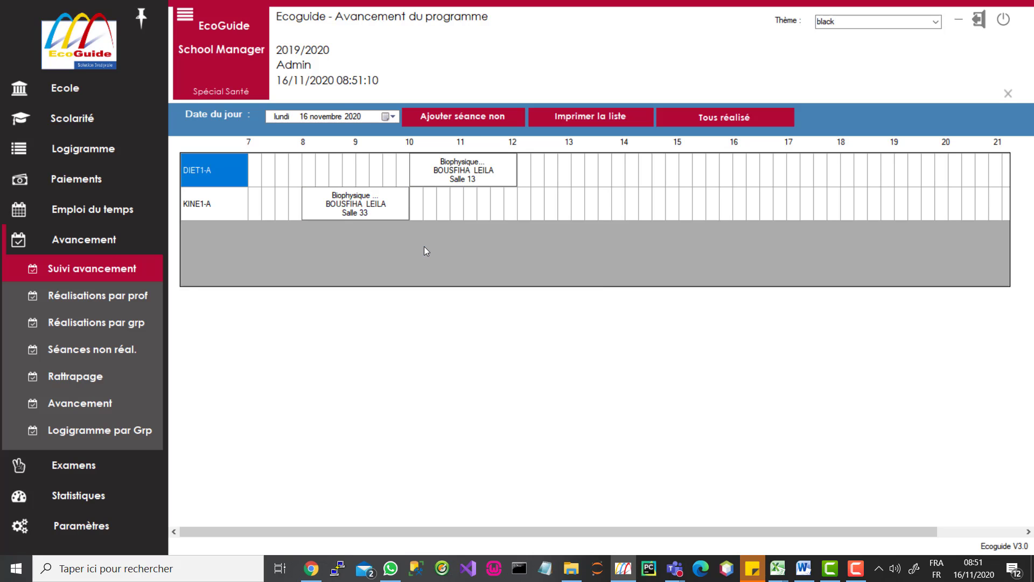
right_click(355, 203)
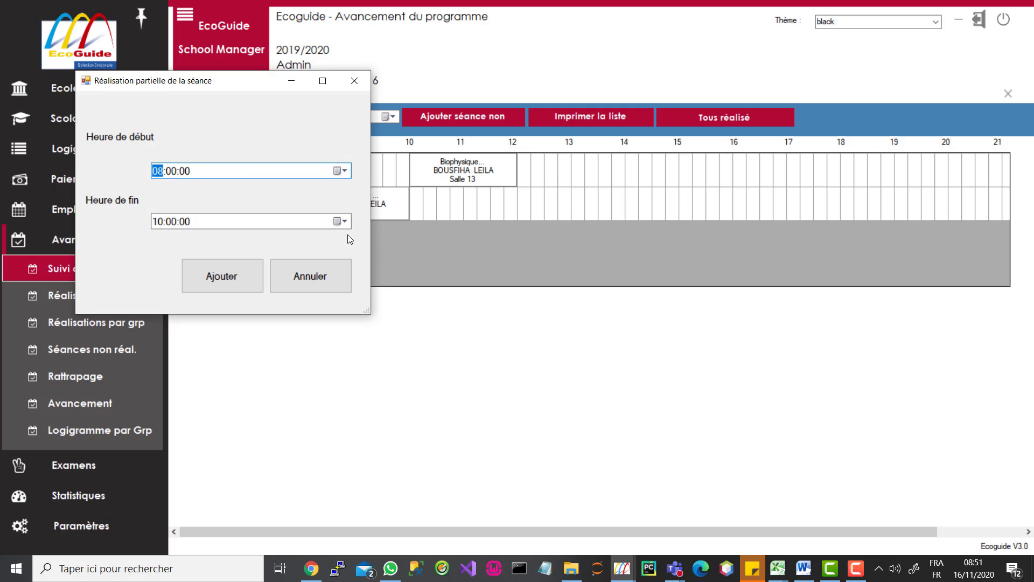
click(172, 172)
click(230, 287)
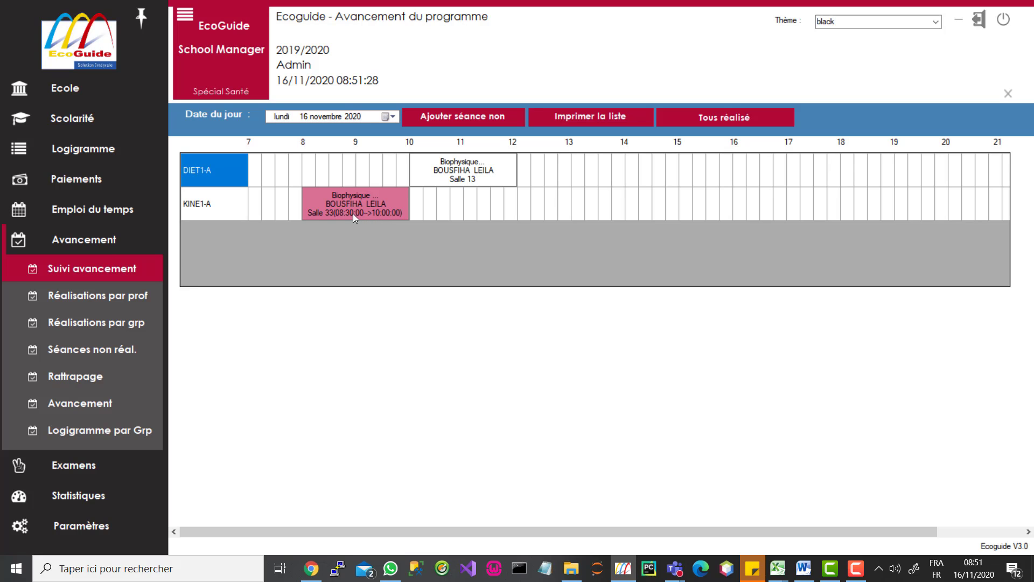
- Check the KINE1-A subject progress, and clear the partial realisation by marking its Biophysique session as not realised
click(112, 403)
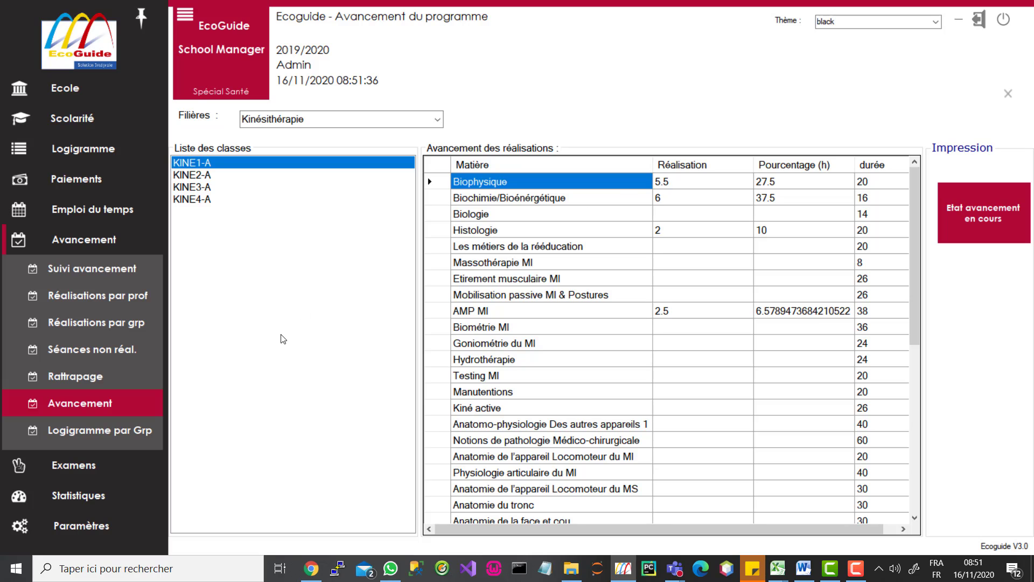
click(105, 267)
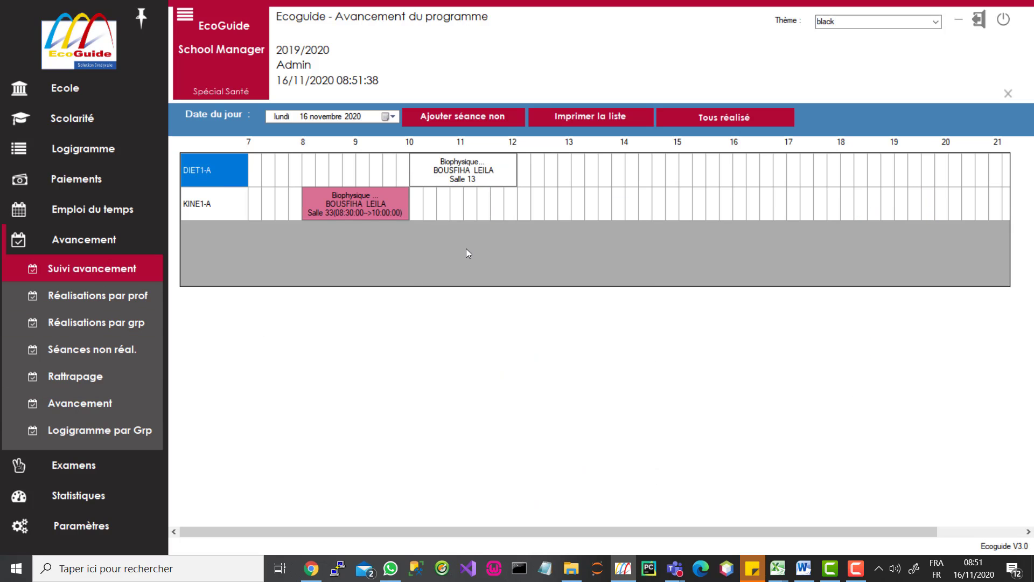
right_click(382, 206)
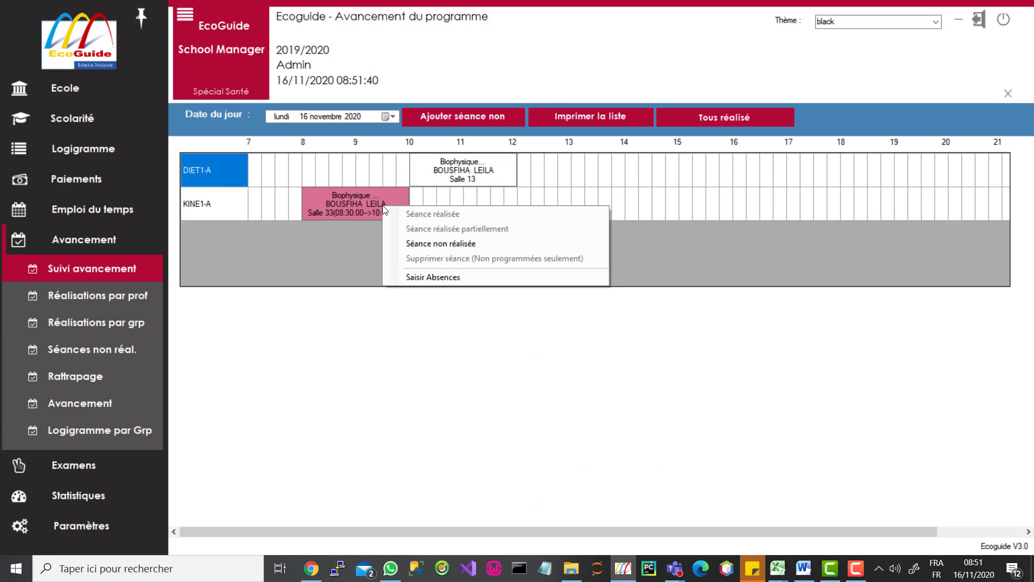
click(452, 245)
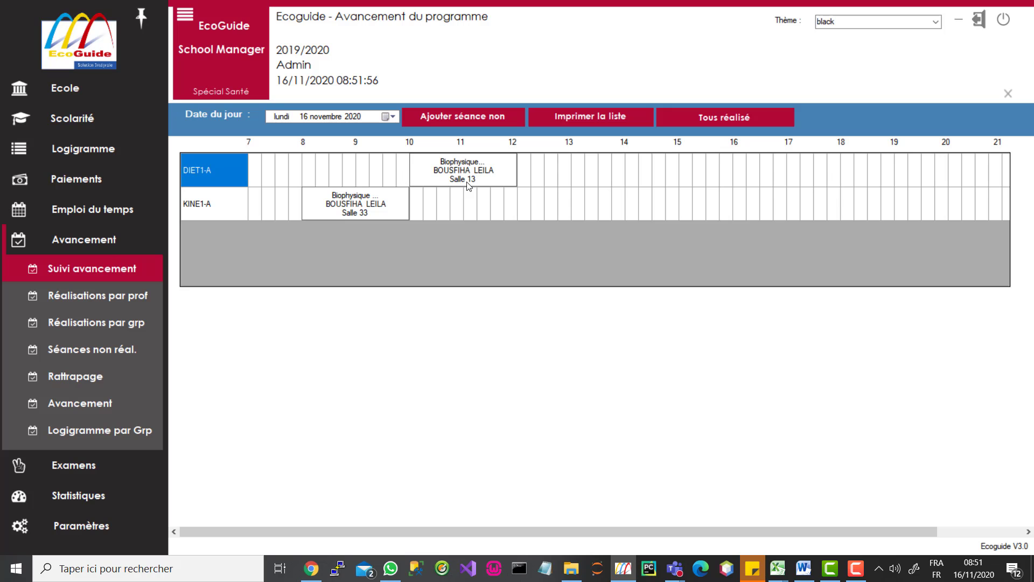
- Start a new unscheduled session for 16 November 2020 with class T1 and subject bbbb
click(449, 116)
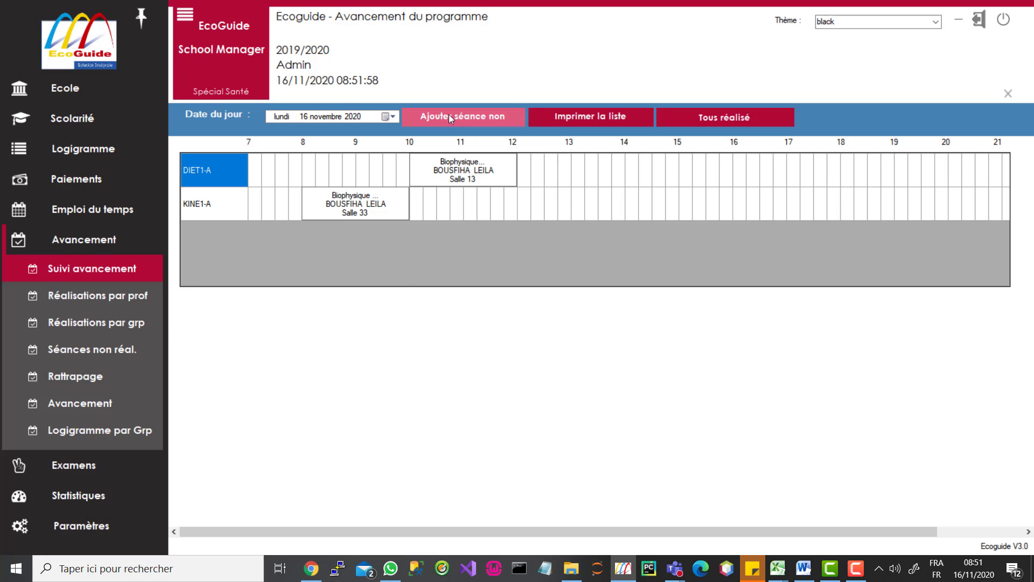
click(394, 153)
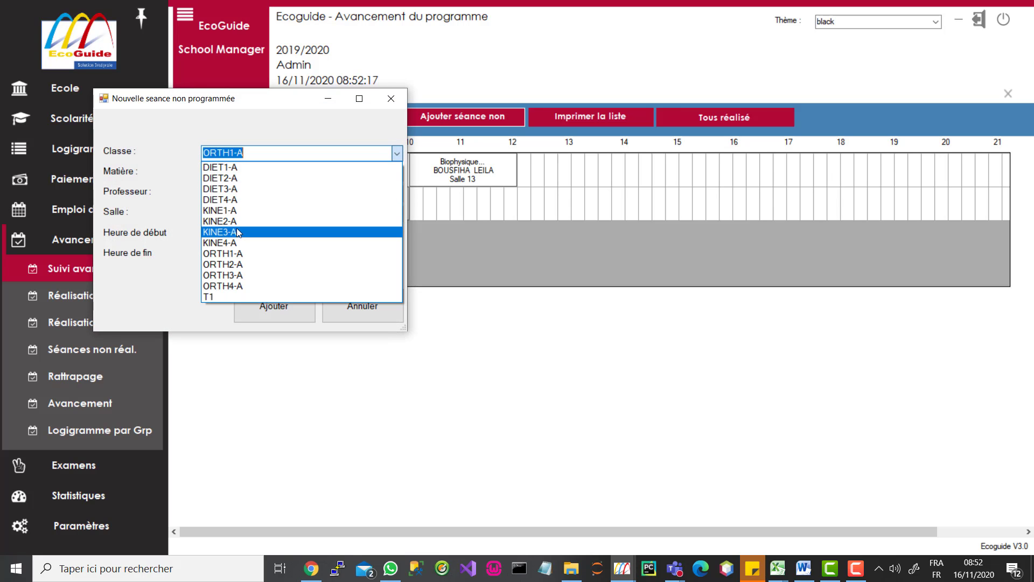
click(237, 228)
click(399, 172)
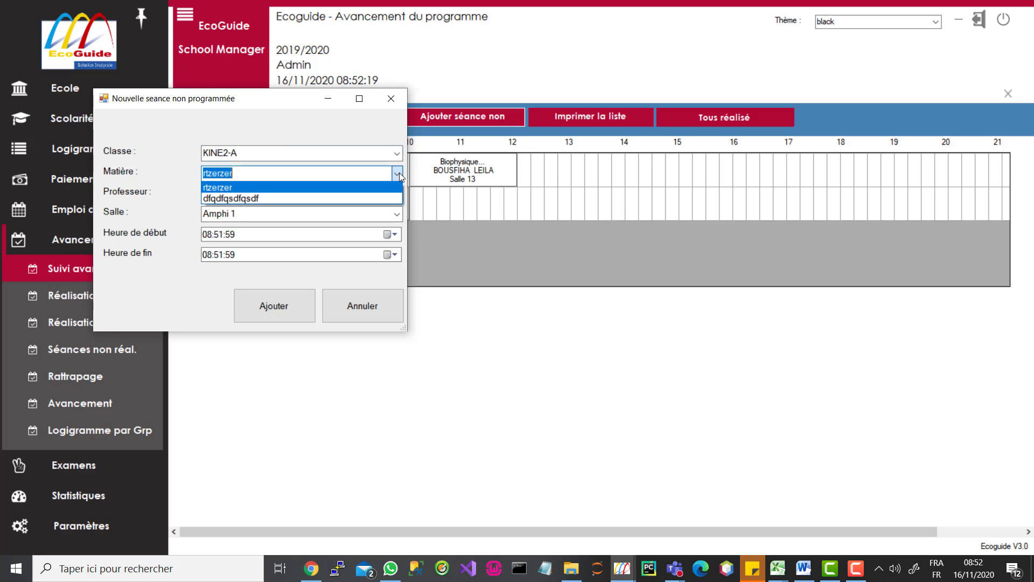
click(399, 154)
click(400, 154)
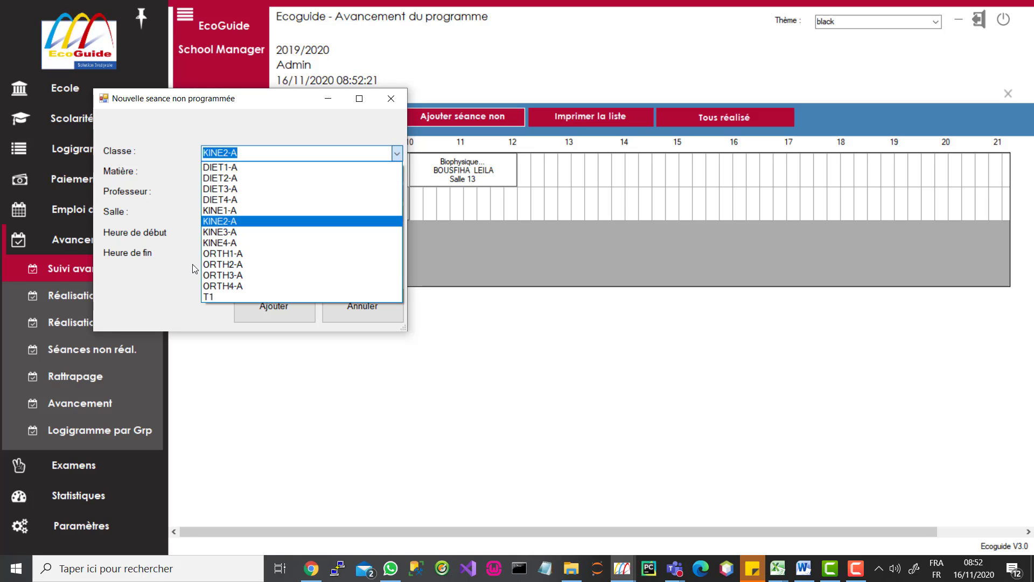
click(211, 296)
click(385, 168)
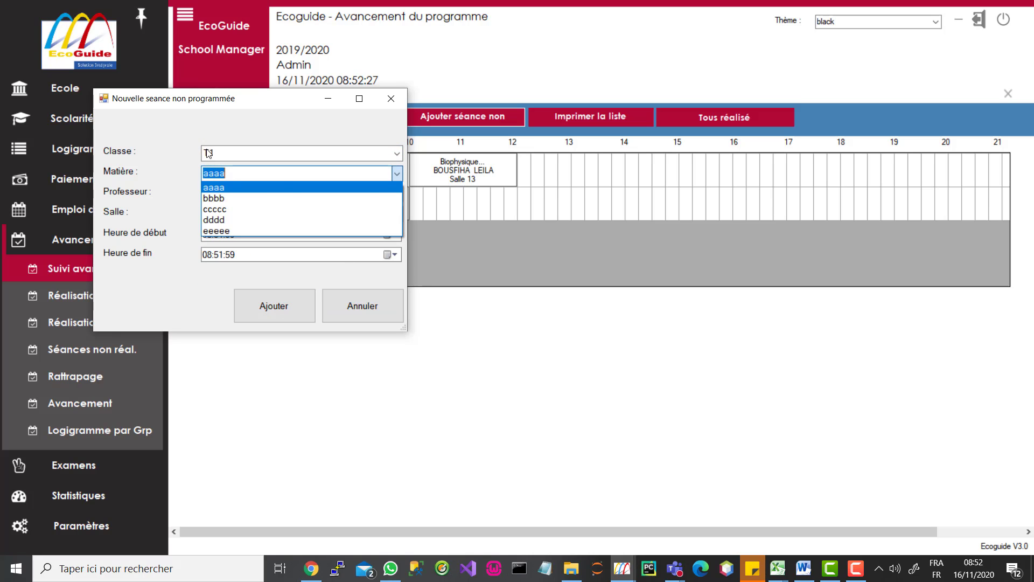
click(226, 203)
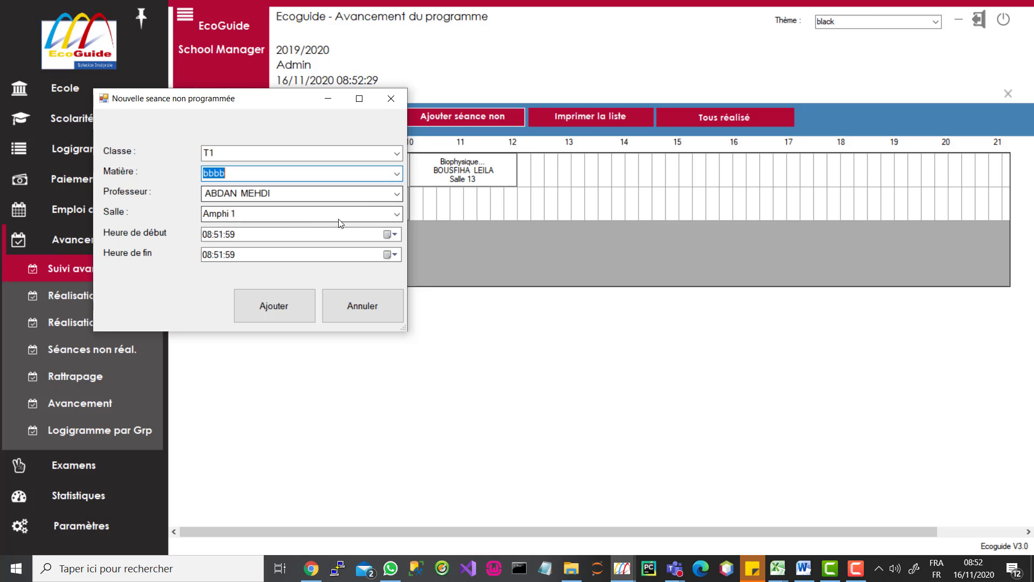
- Assign a professor other than the default and Salle 25 to the unscheduled T1 session
click(397, 192)
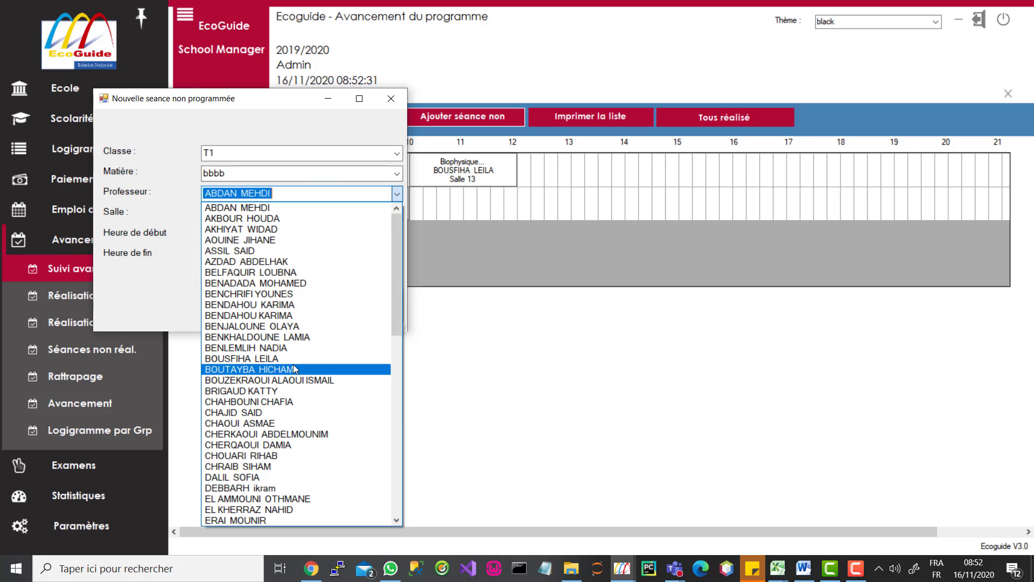
click(293, 369)
click(397, 214)
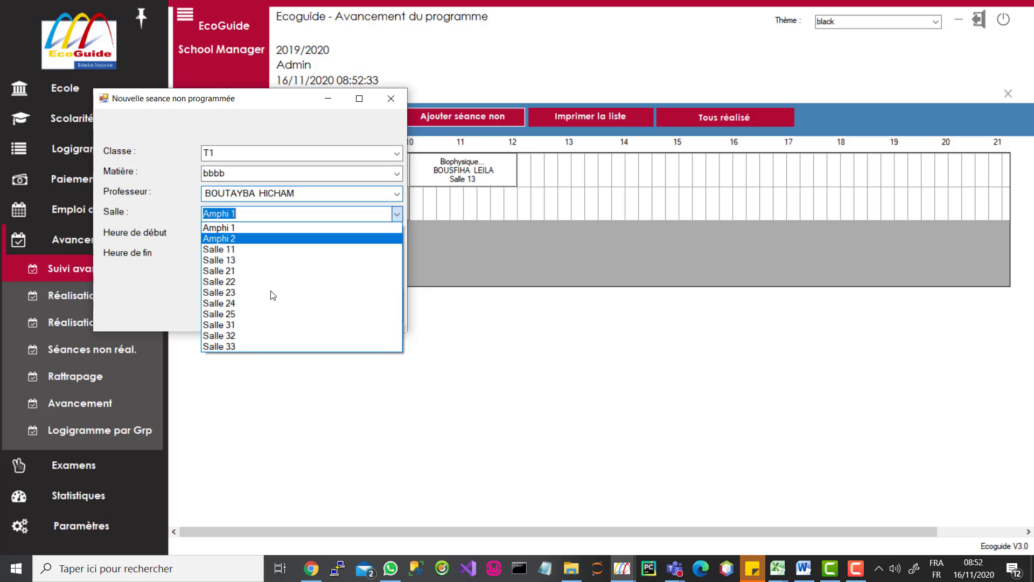
click(262, 313)
- Set the unscheduled session's start to 09:00:00 and end to 11:00:00, and add it to the day's schedule
click(395, 235)
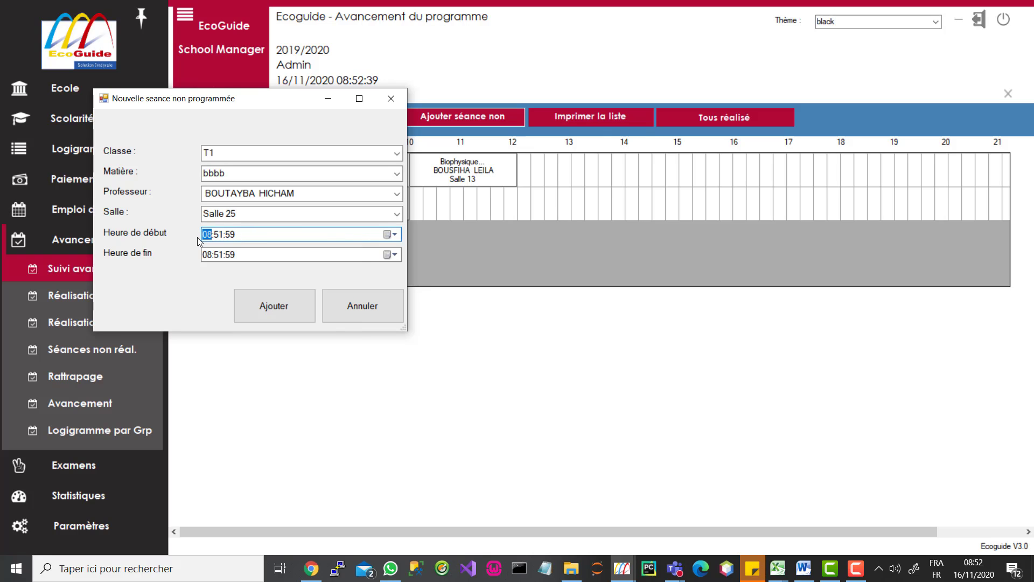
click(215, 311)
text(09:00:)
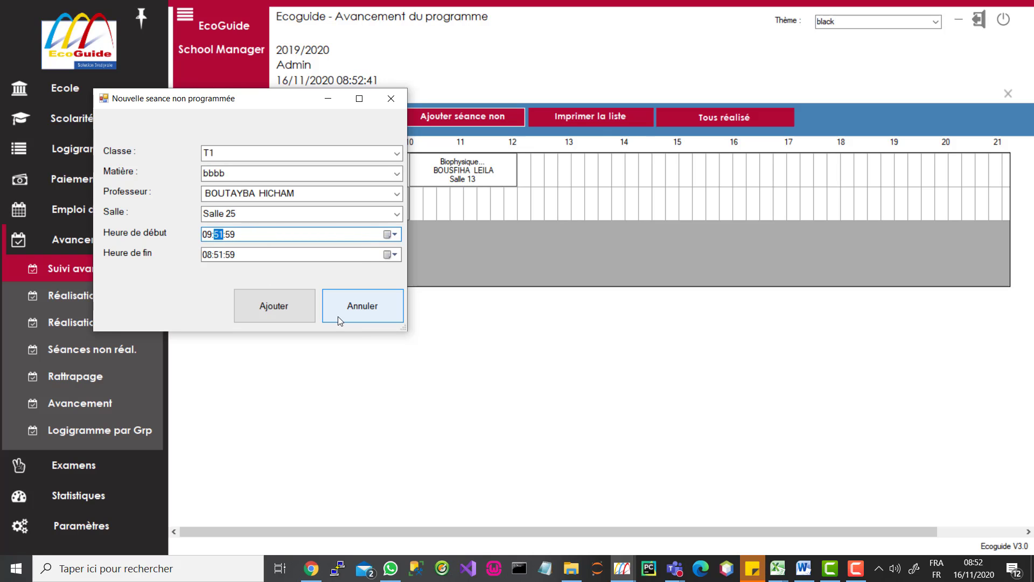
text(00)
click(208, 254)
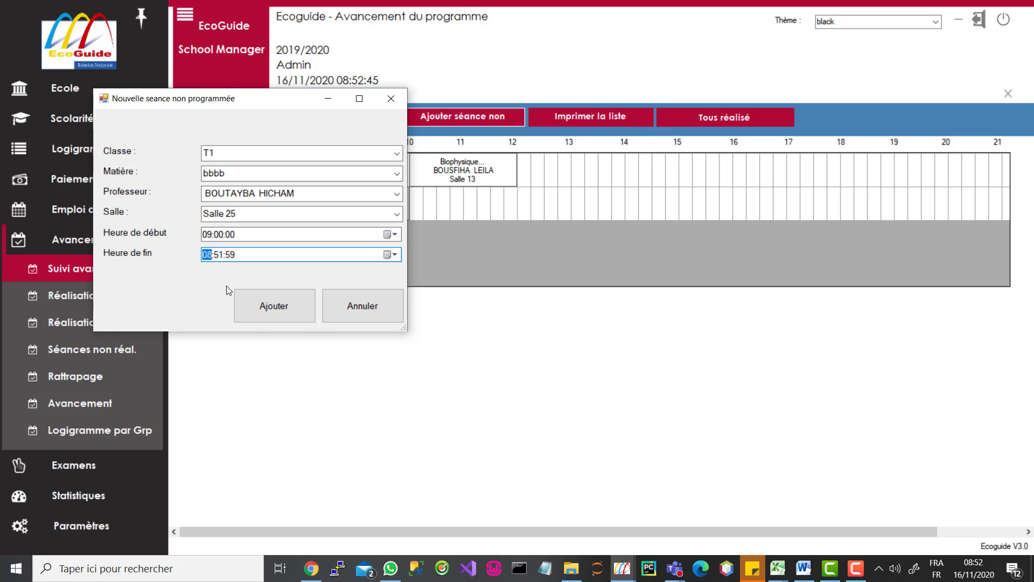
text(11:00:00)
click(277, 314)
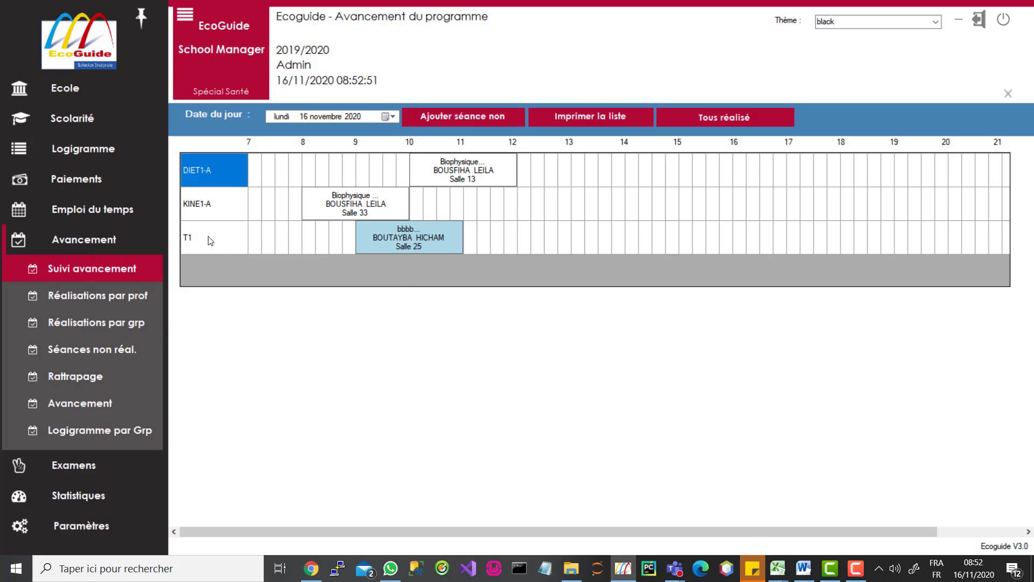
- Record absences for the T1 bbbb session: A.N.J for the first student and A.J for the second, and save them
right_click(434, 245)
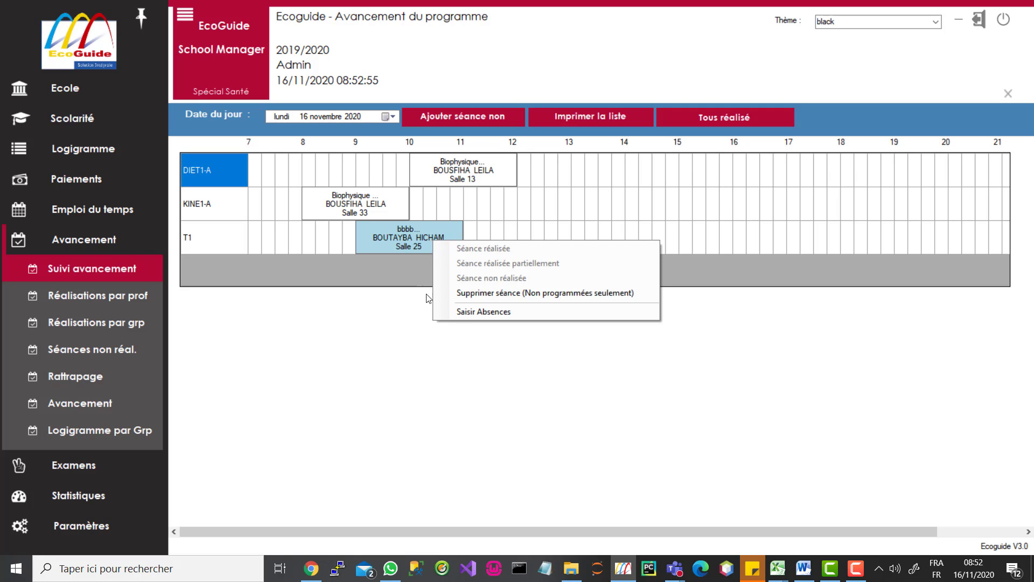
click(477, 313)
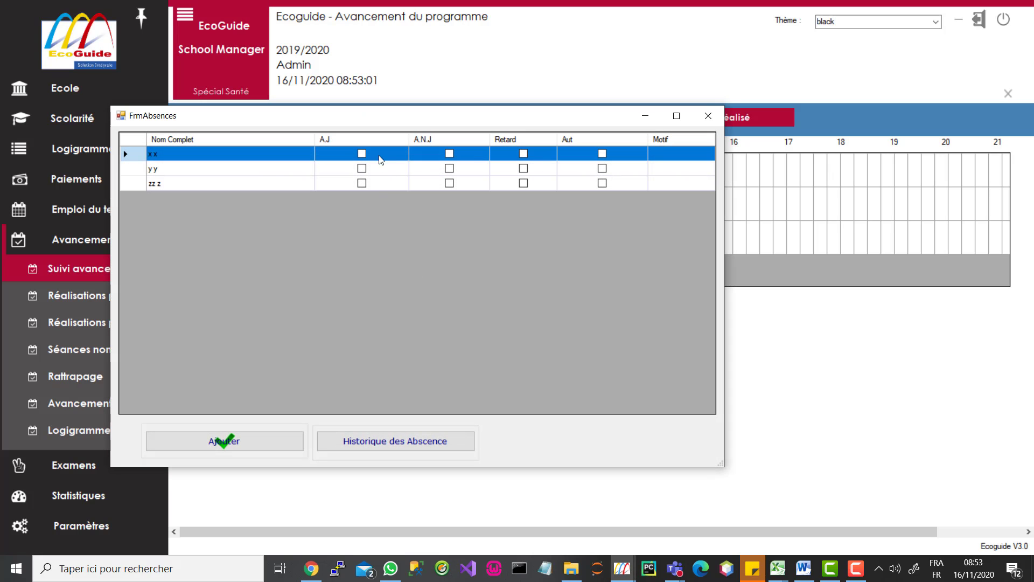
click(450, 153)
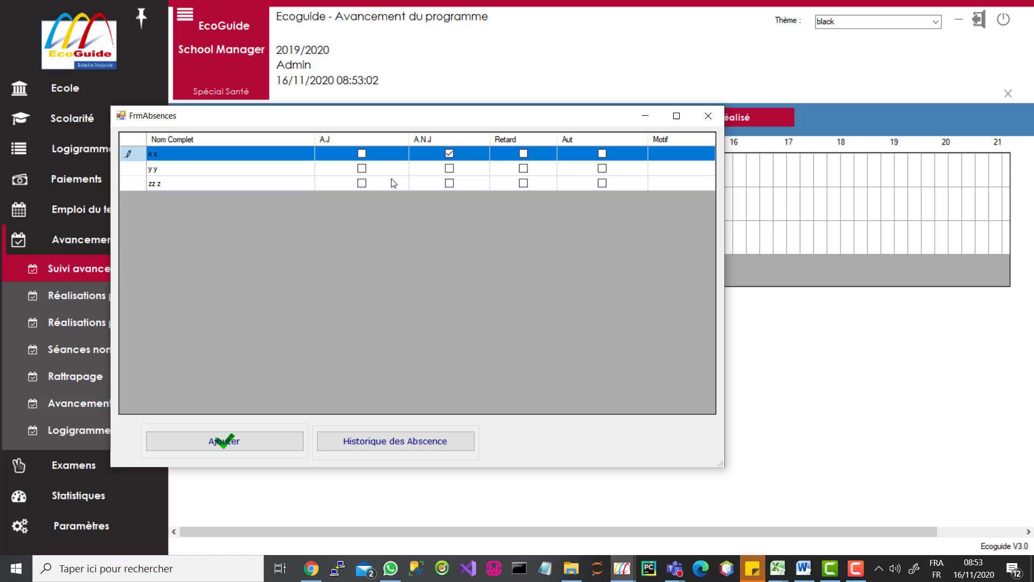
click(361, 168)
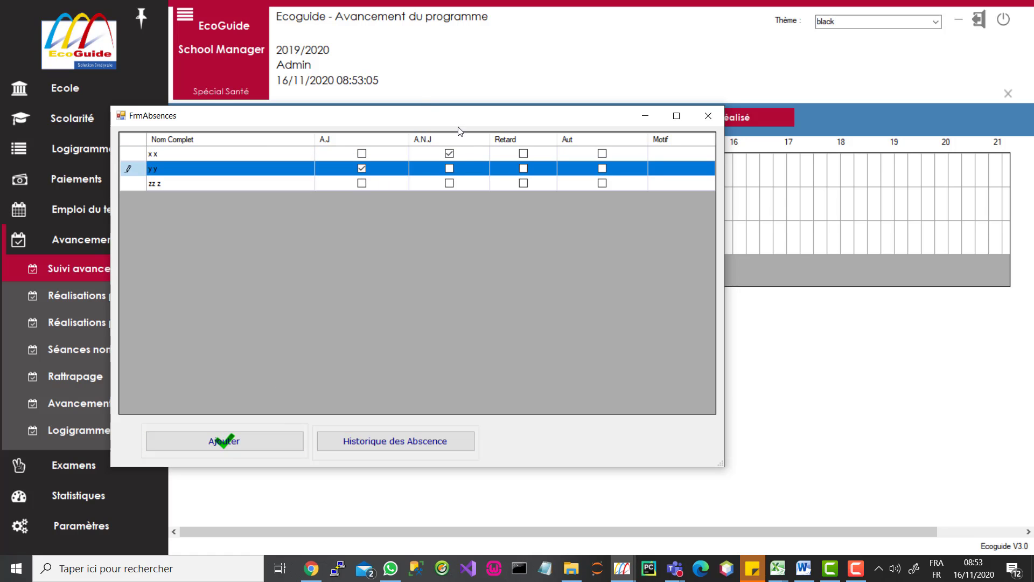
click(289, 442)
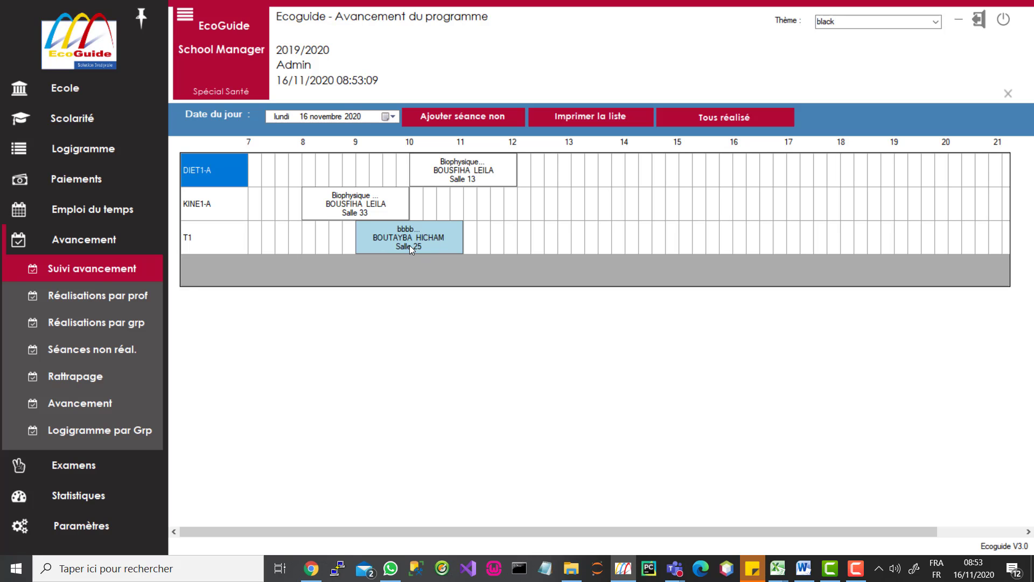
- Search the student records for x, open the matching T1 student, and check the absence recorded on 16/11/2020
click(82, 115)
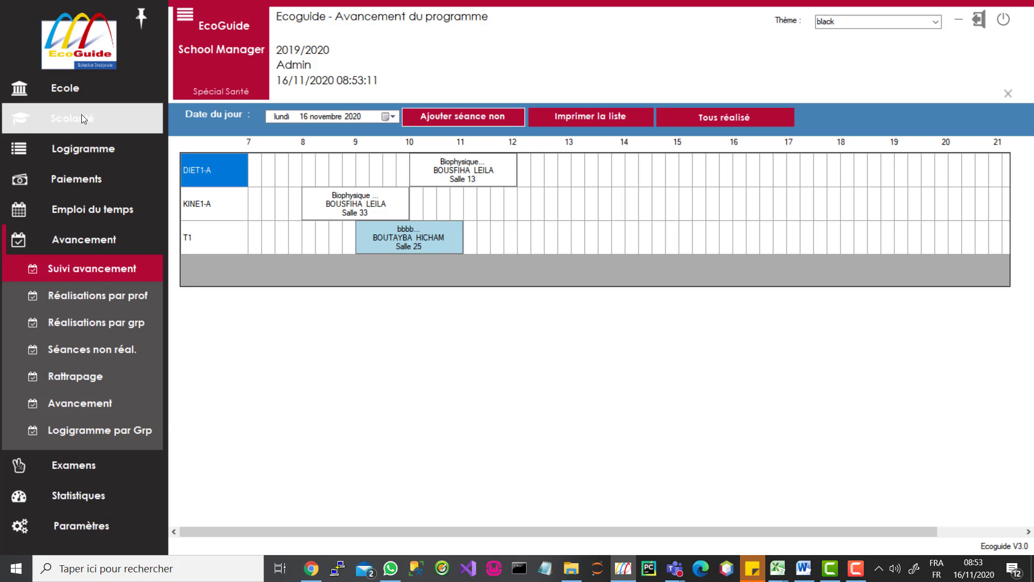
click(86, 177)
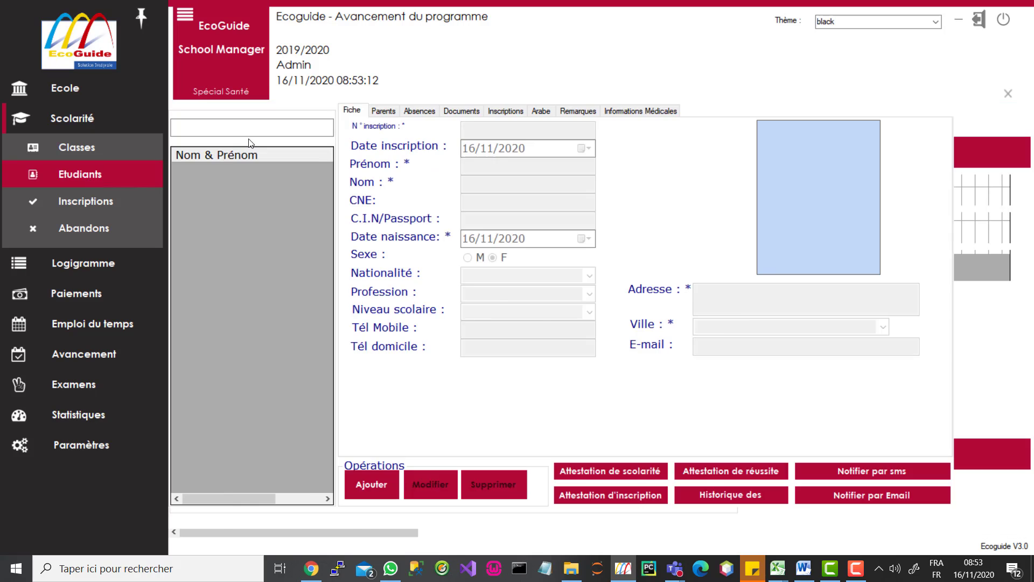
click(253, 129)
text(x)
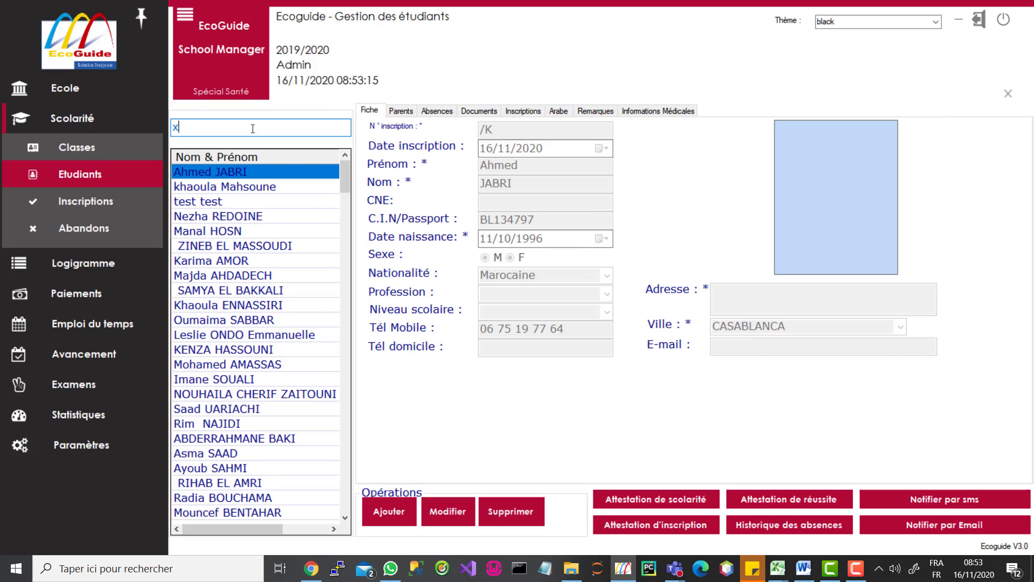
click(188, 203)
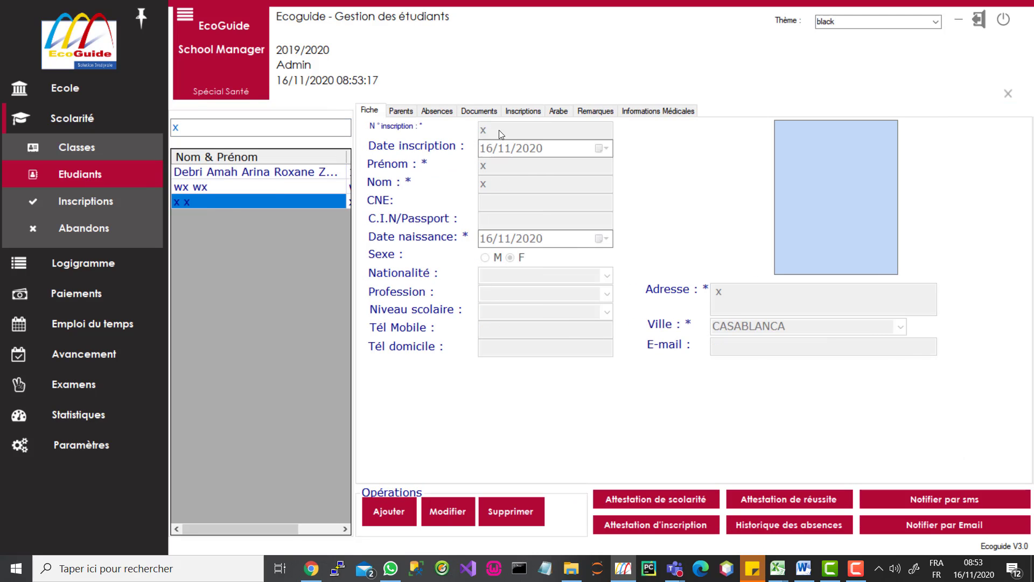
click(437, 112)
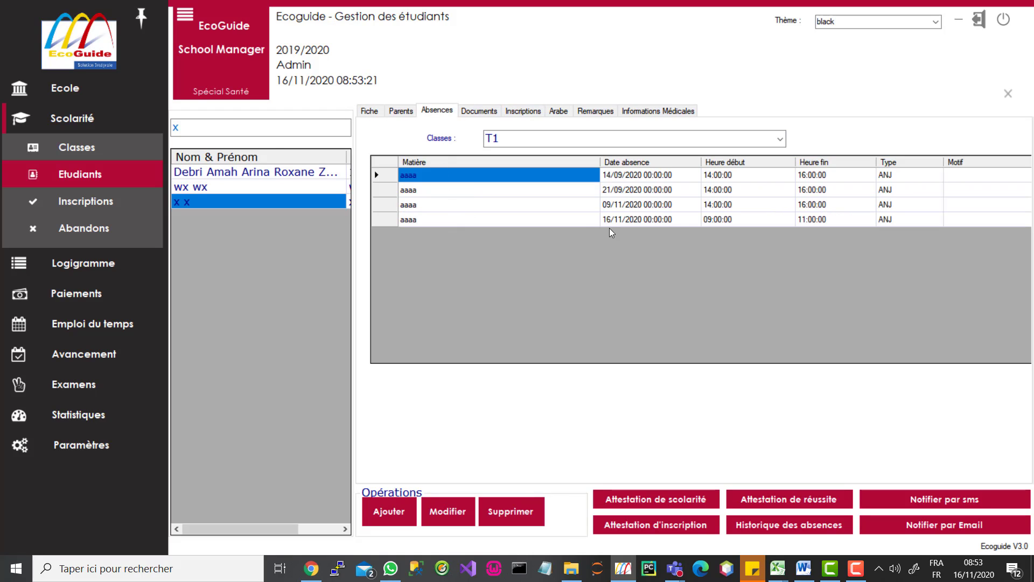
click(676, 219)
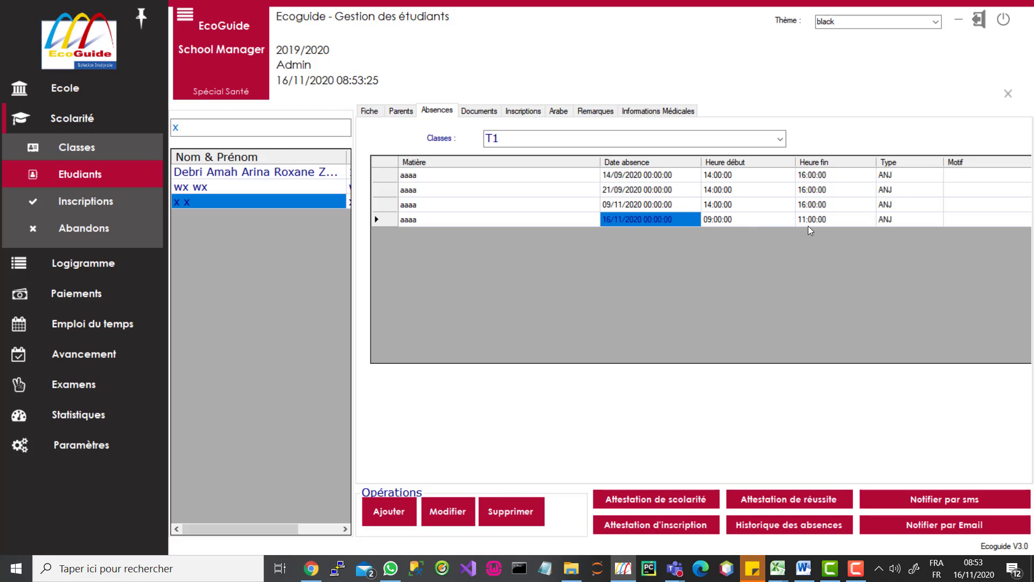
click(417, 221)
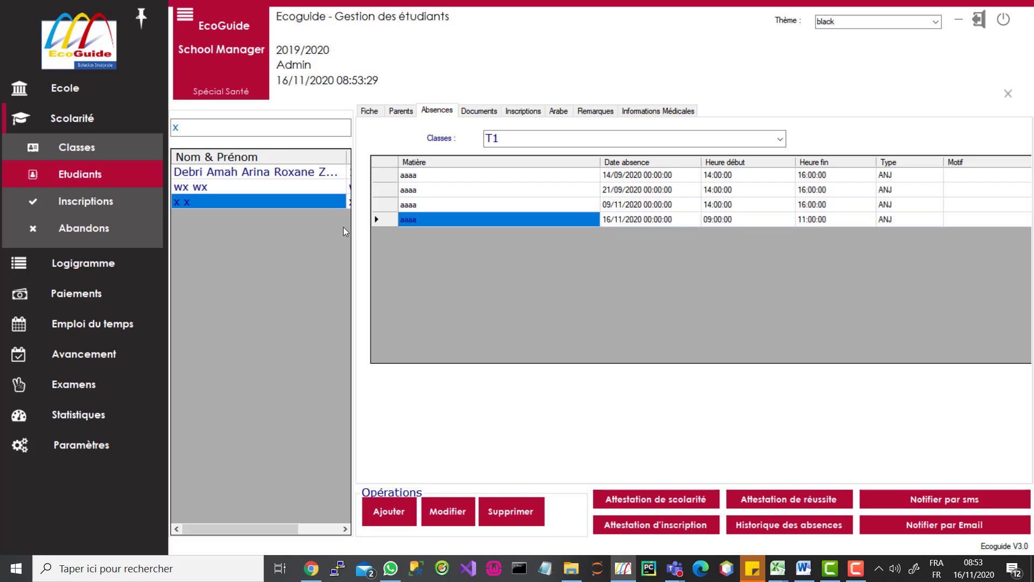
- Return to the daily progress tracking, preview and close the printable attendance list, and mark all scheduled sessions of 16 November 2020 as realised
click(110, 356)
click(134, 268)
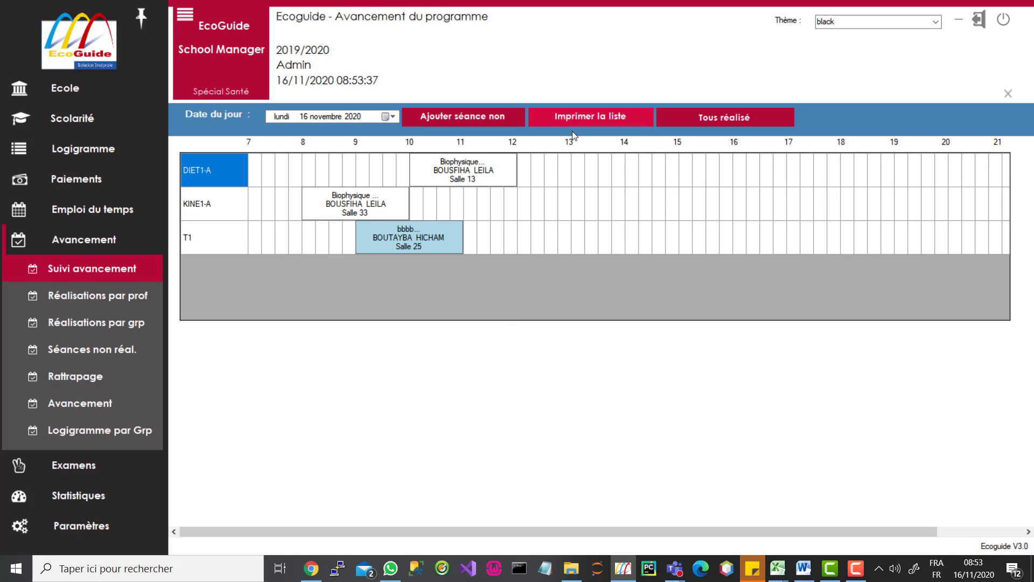
click(595, 115)
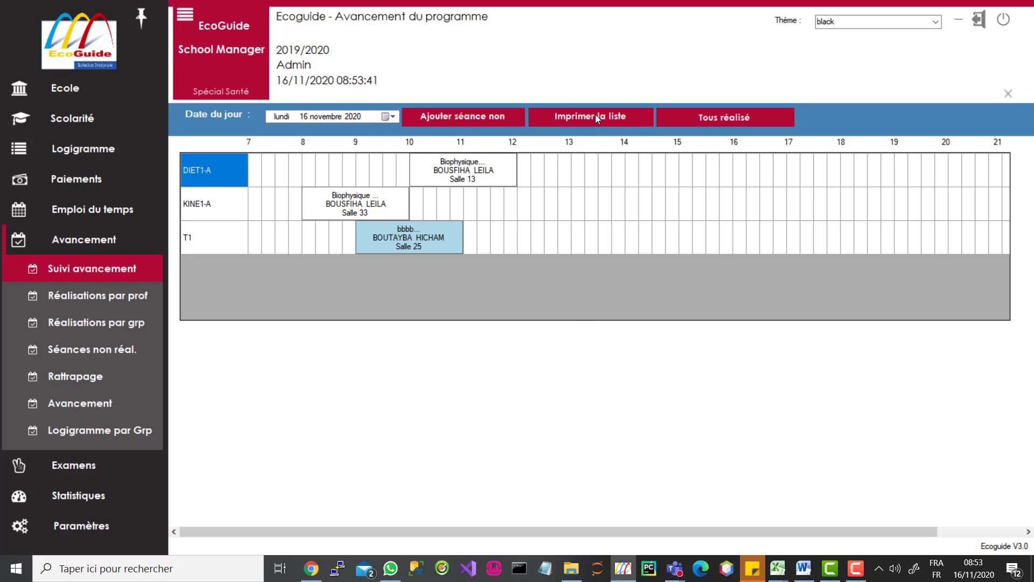
click(536, 134)
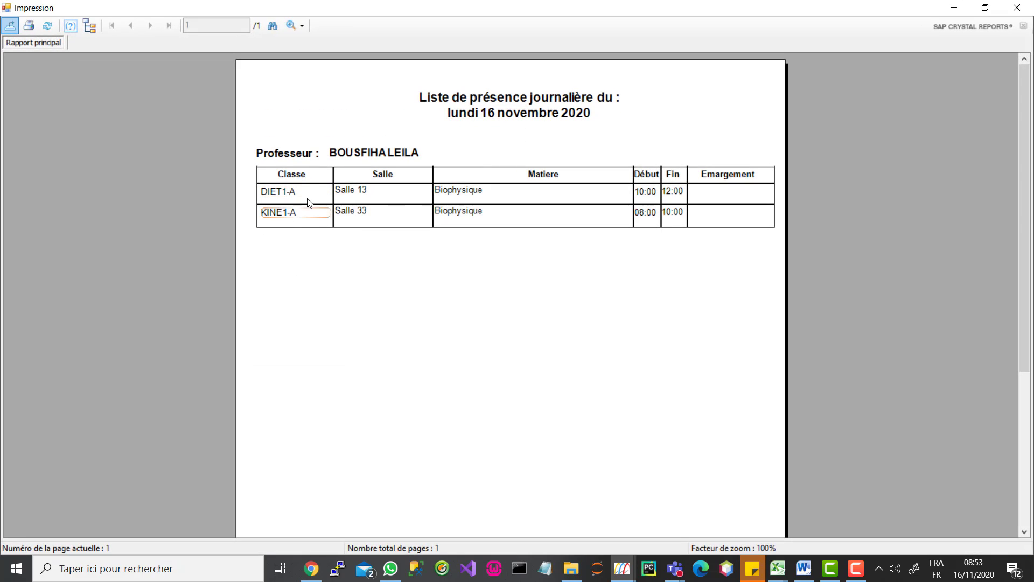
scroll(351, 302, down, 4)
scroll(353, 305, up, 4)
click(1017, 8)
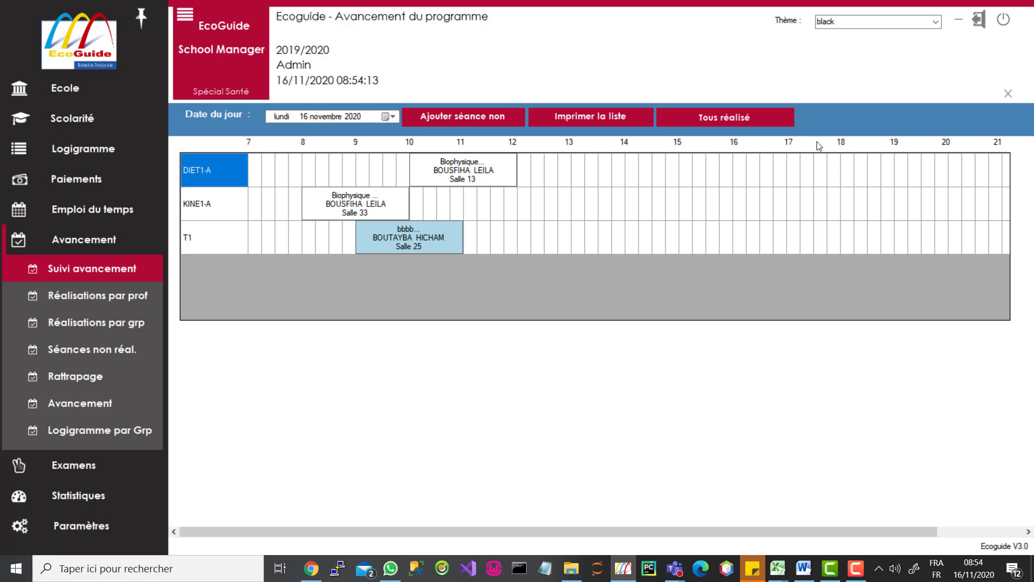
click(744, 120)
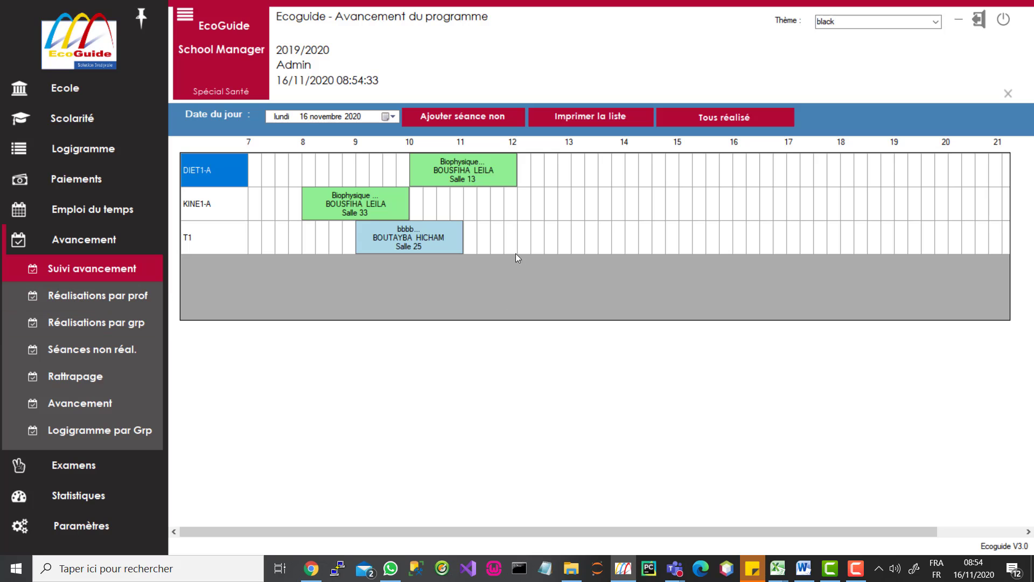
- Open the realisations by professor and look through the preselected professor's sessions from November back to August 2020
click(110, 304)
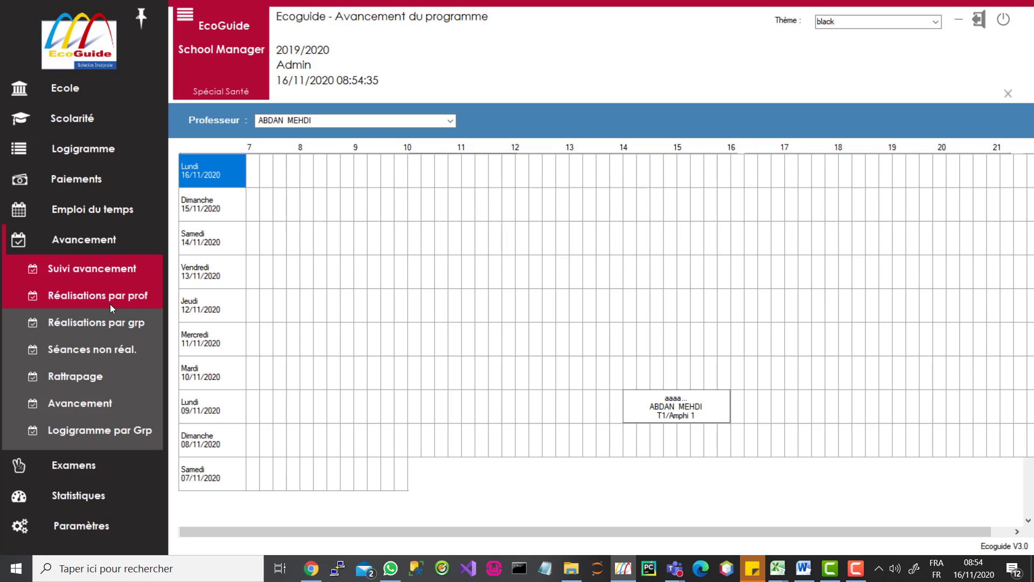
scroll(489, 383, down, 1)
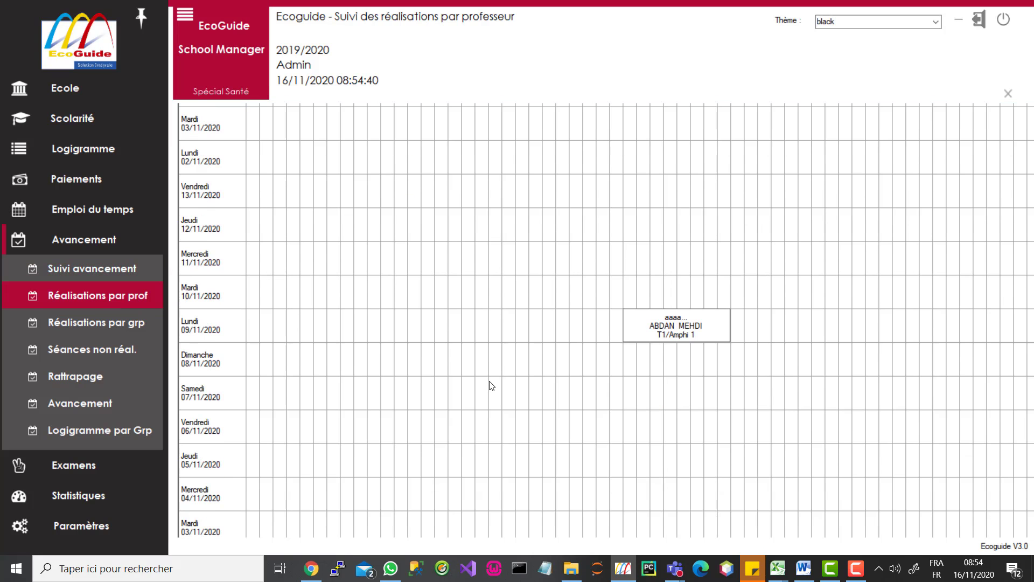
scroll(490, 384, down, 5)
scroll(492, 385, down, 5)
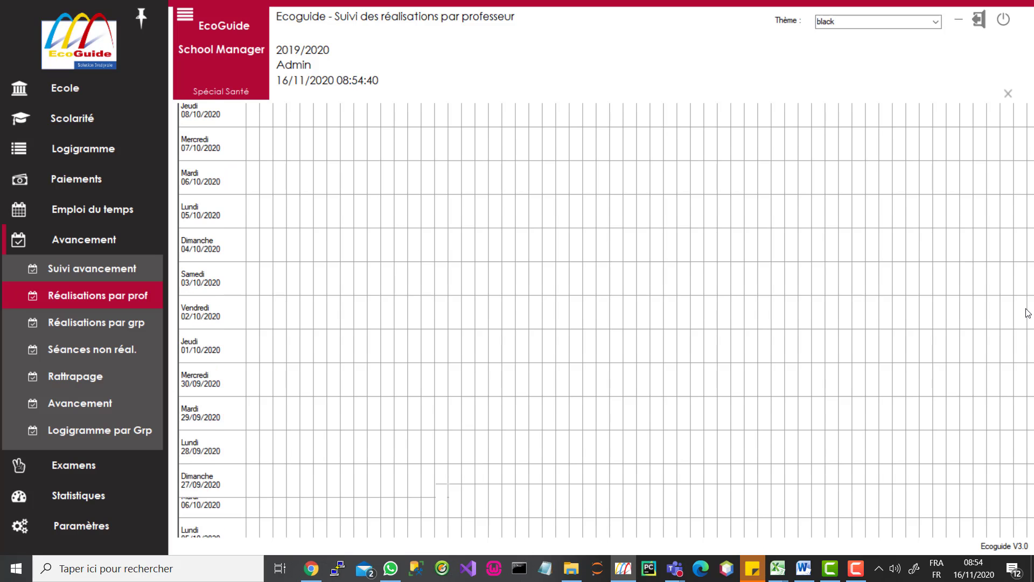
scroll(781, 435, down, 3)
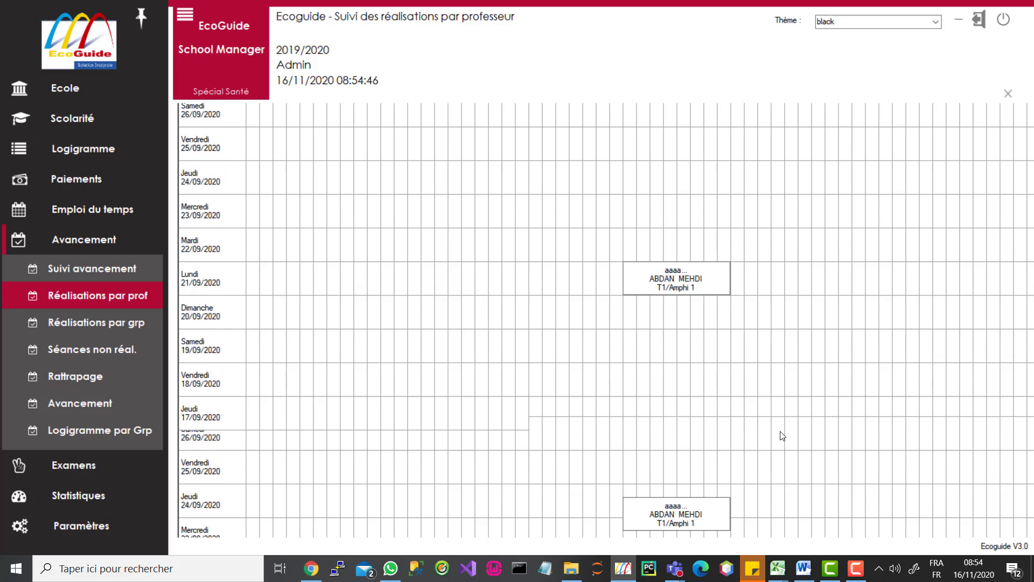
scroll(782, 436, down, 3)
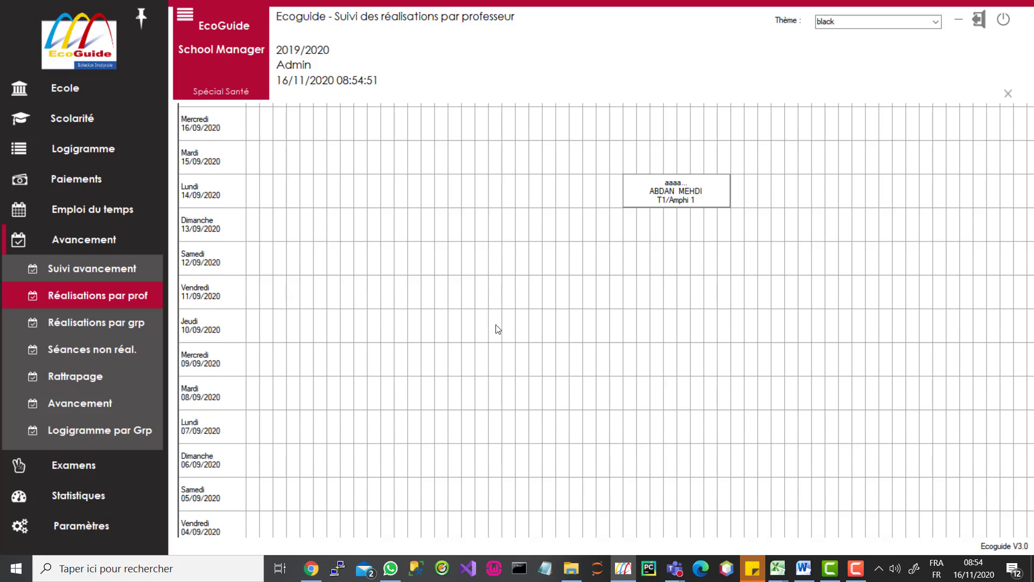
scroll(496, 328, down, 4)
scroll(502, 336, down, 7)
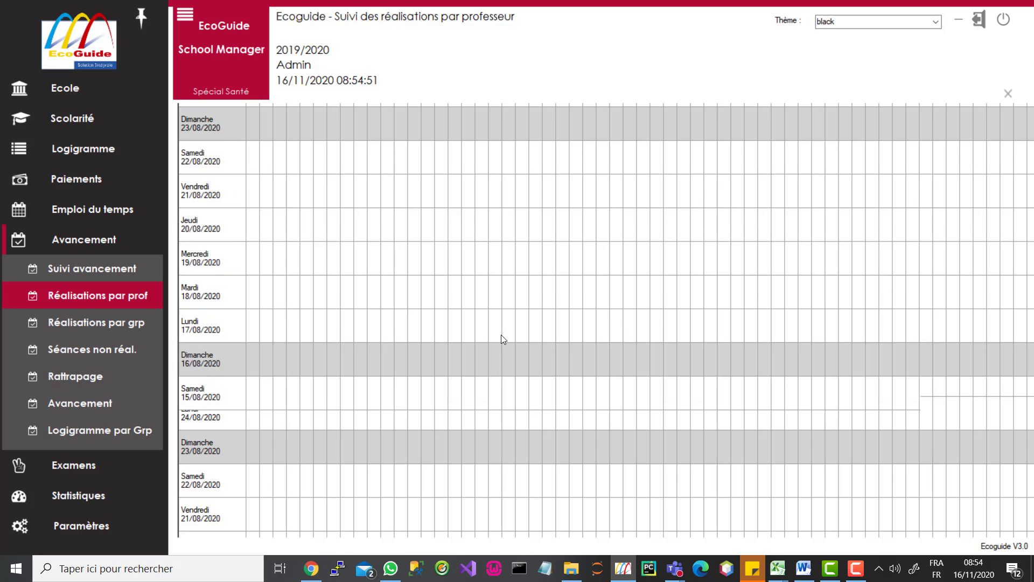
- Look through the professor's realisations back to July 2020 and find the holidays entry in the timetable section
scroll(502, 338, down, 3)
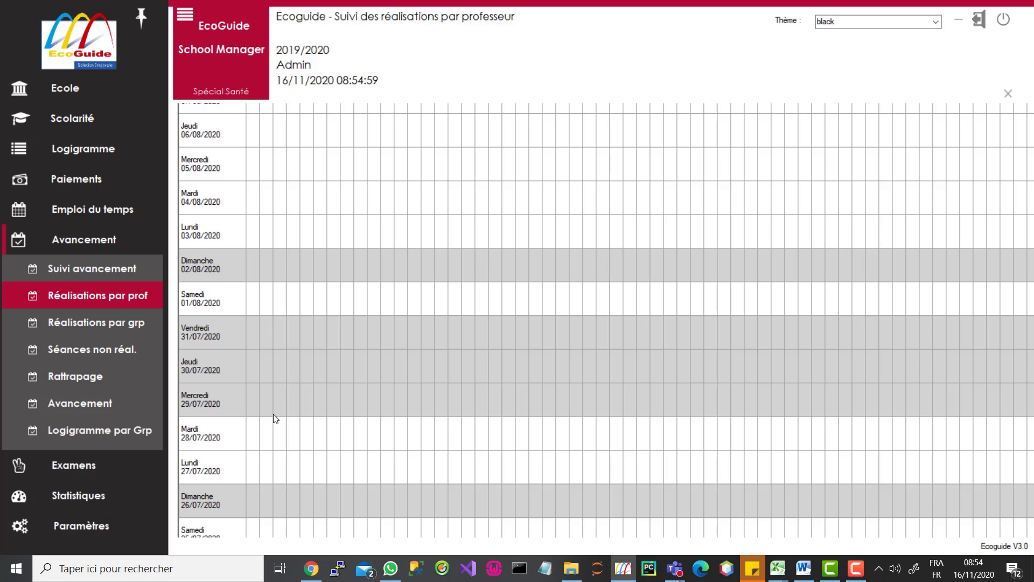
click(90, 204)
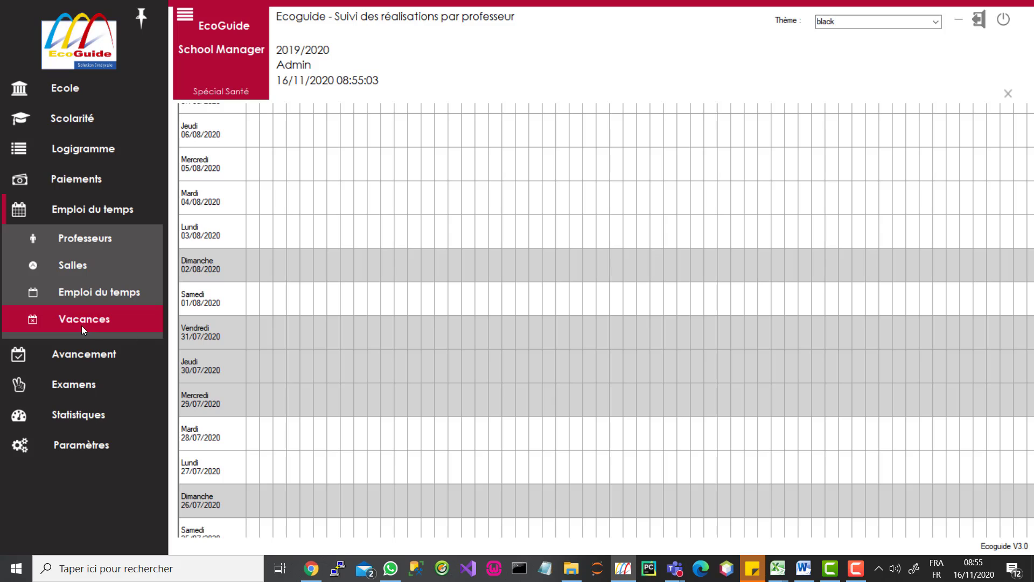
click(83, 141)
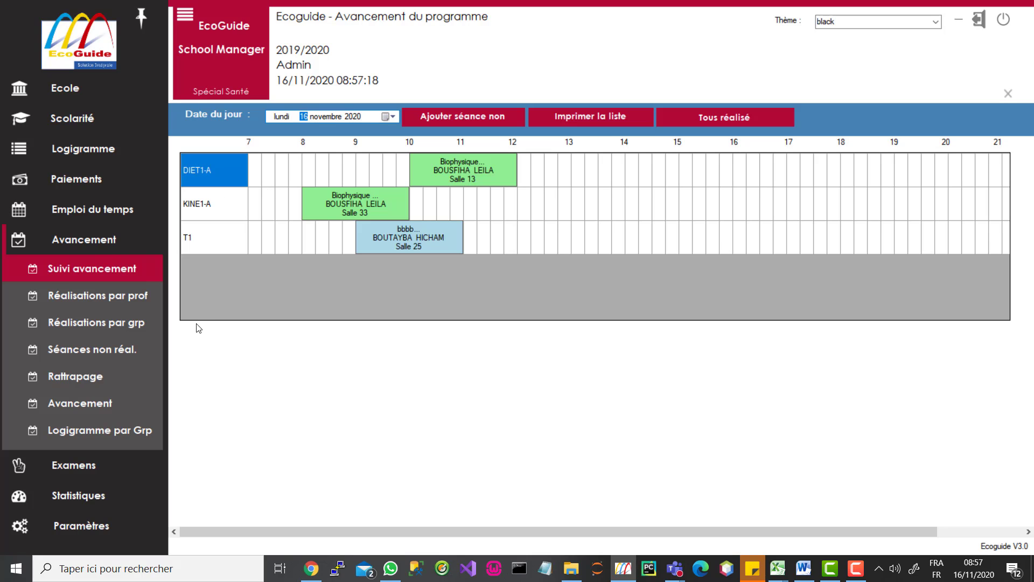
- Check the 16 November 2020 sessions in the daily tracking, and show the realisations of the professor who teaches Biophysique that day
click(128, 297)
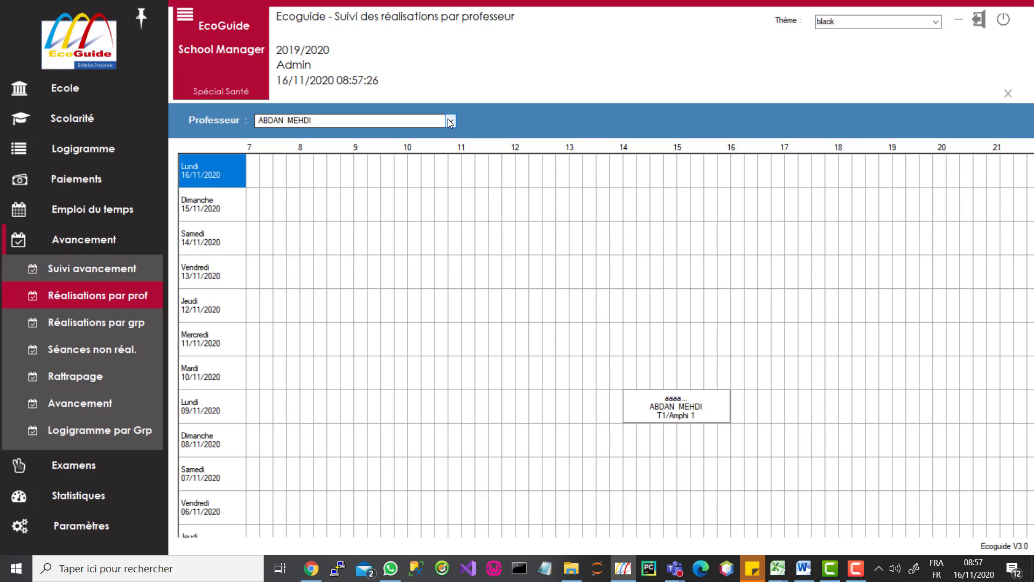
click(120, 256)
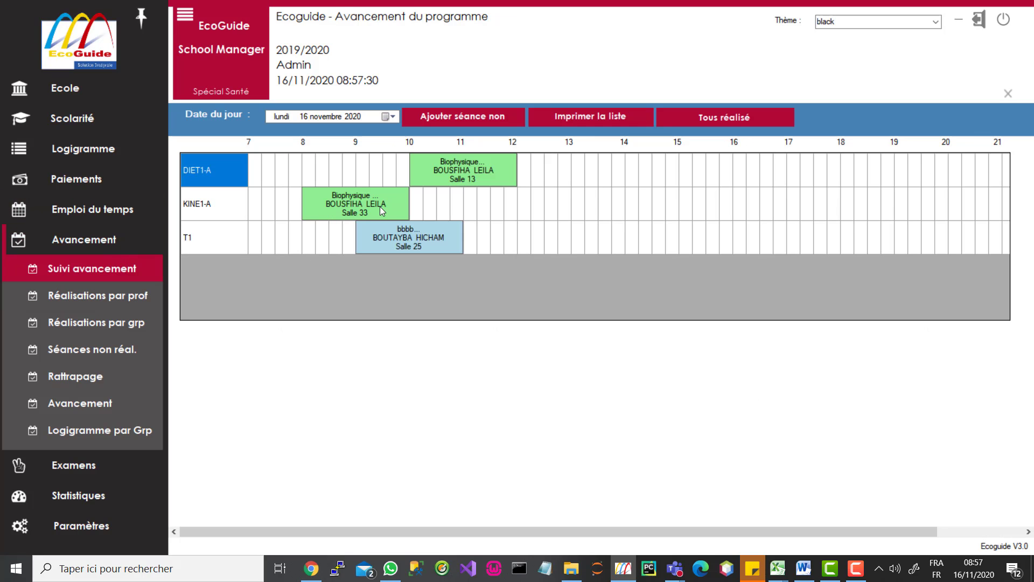
click(86, 303)
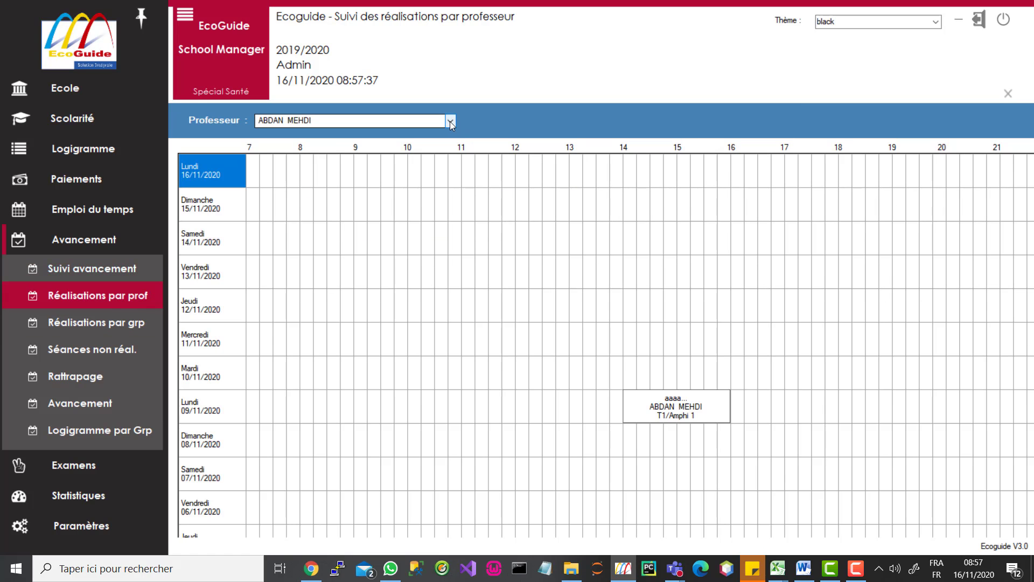
click(450, 121)
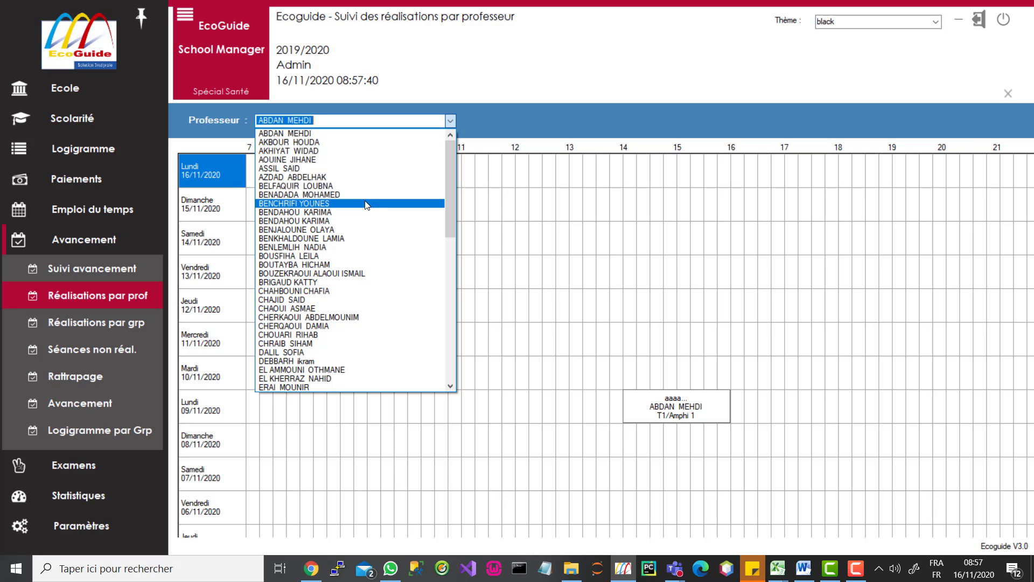
click(370, 257)
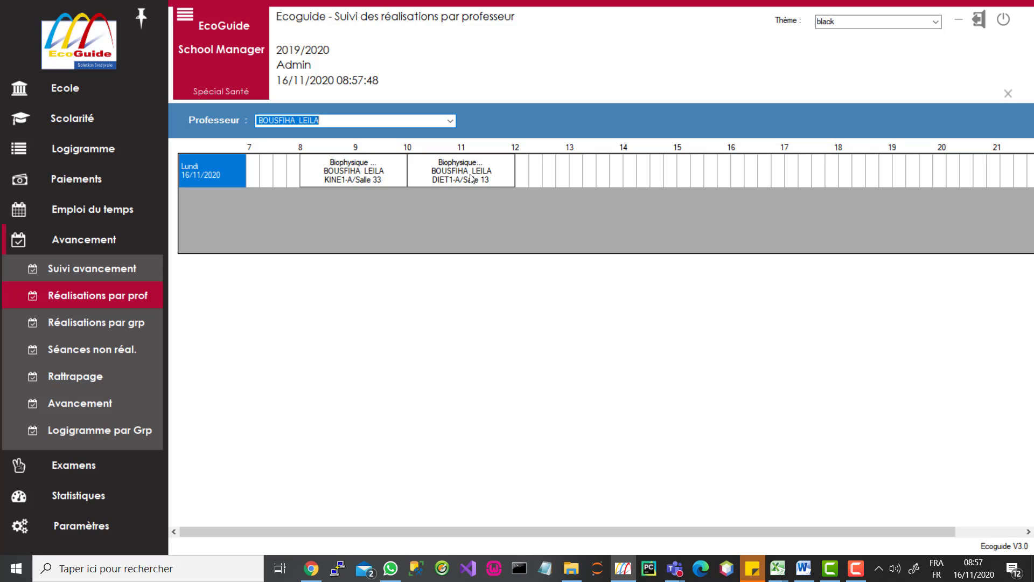
- Open the realisations by group and view the Kinésithérapie class KINE2-A, and switch back to KINE1-A
click(111, 325)
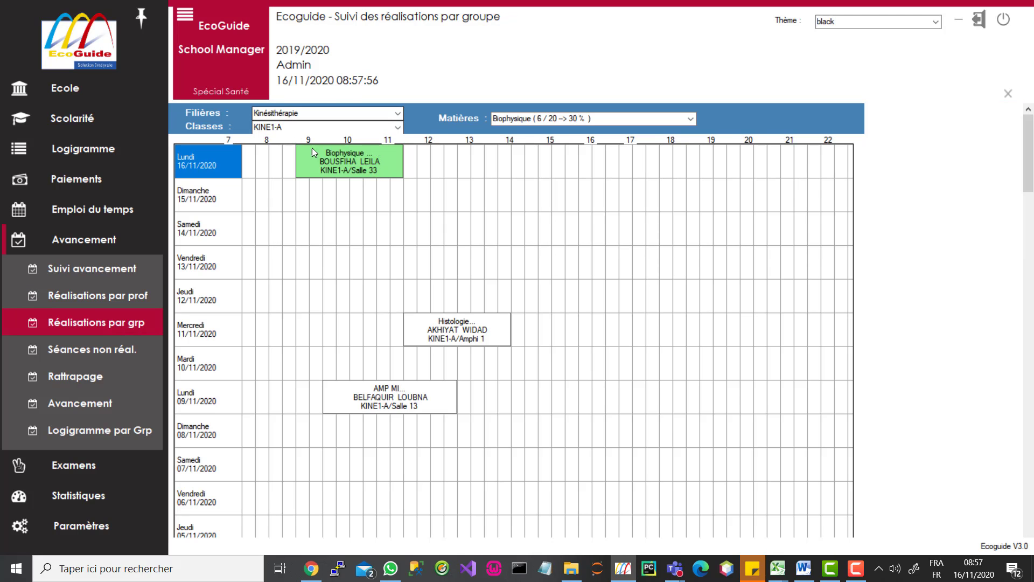
click(395, 125)
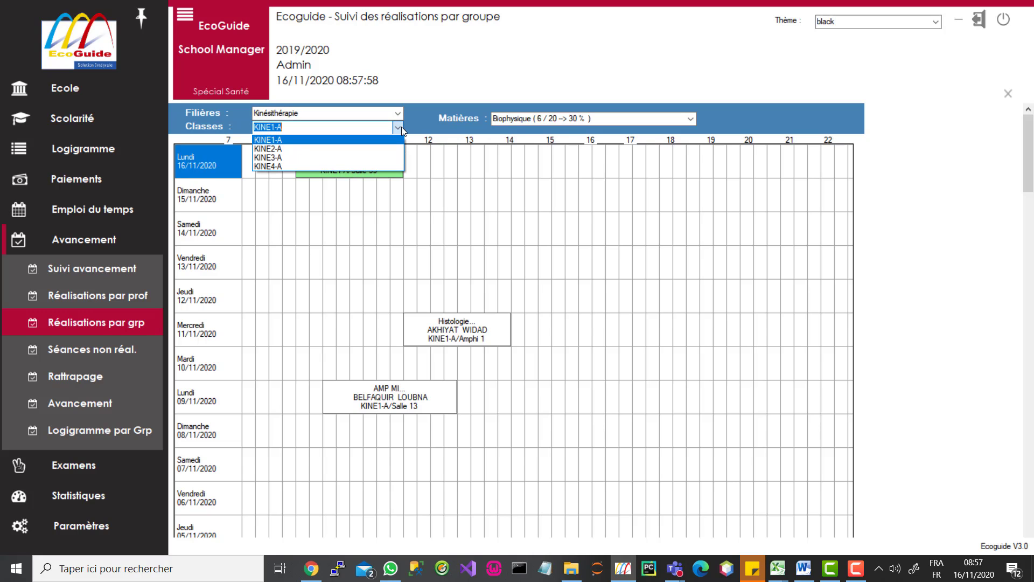
click(325, 149)
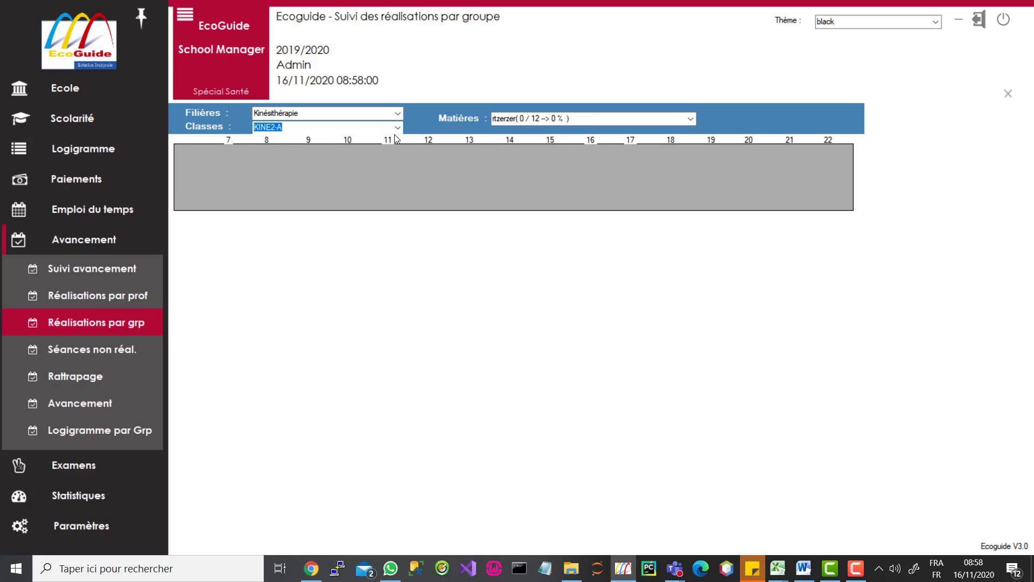
click(397, 127)
click(331, 140)
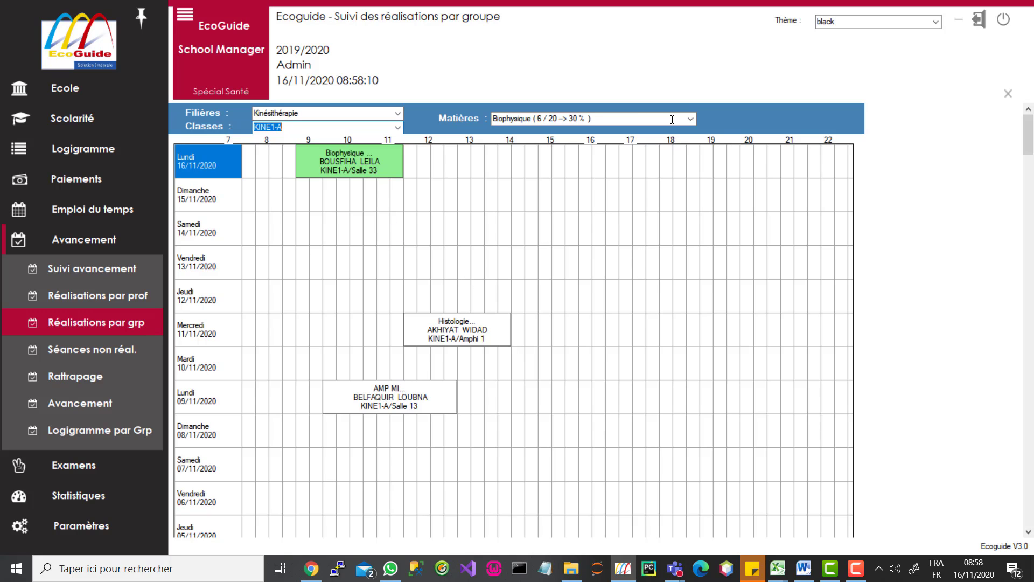
- Highlight the Histologie sessions among the realisations of class KINE1-A
click(691, 118)
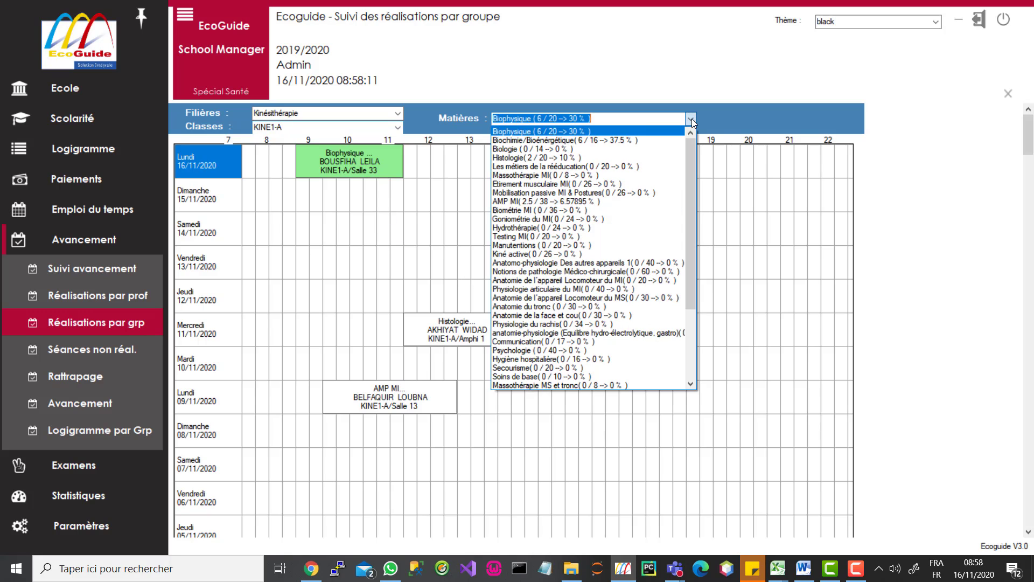
click(513, 158)
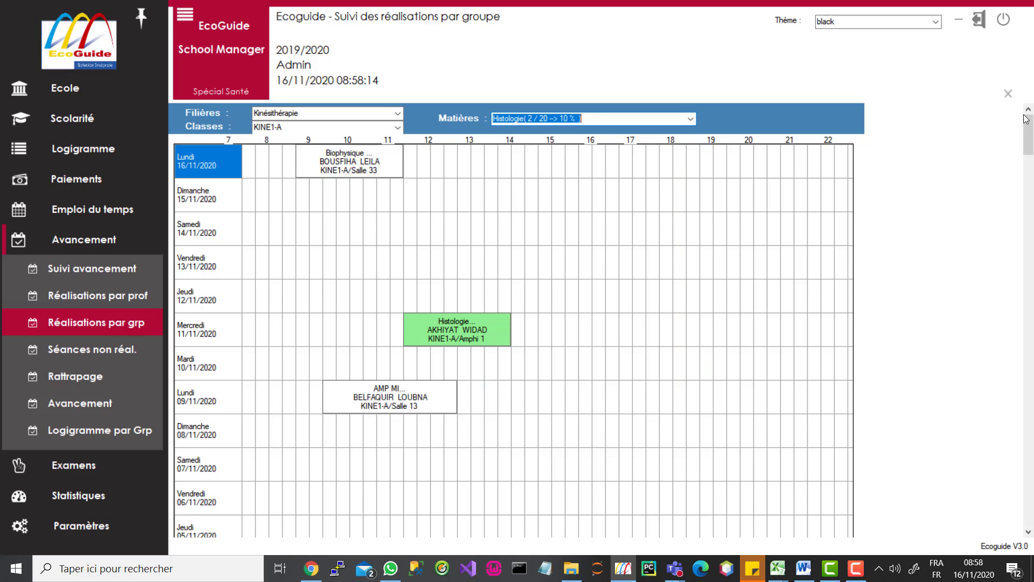
mouse_move(1026, 119)
mouse_down()
mouse_move(1032, 176)
mouse_move(1030, 127)
mouse_up()
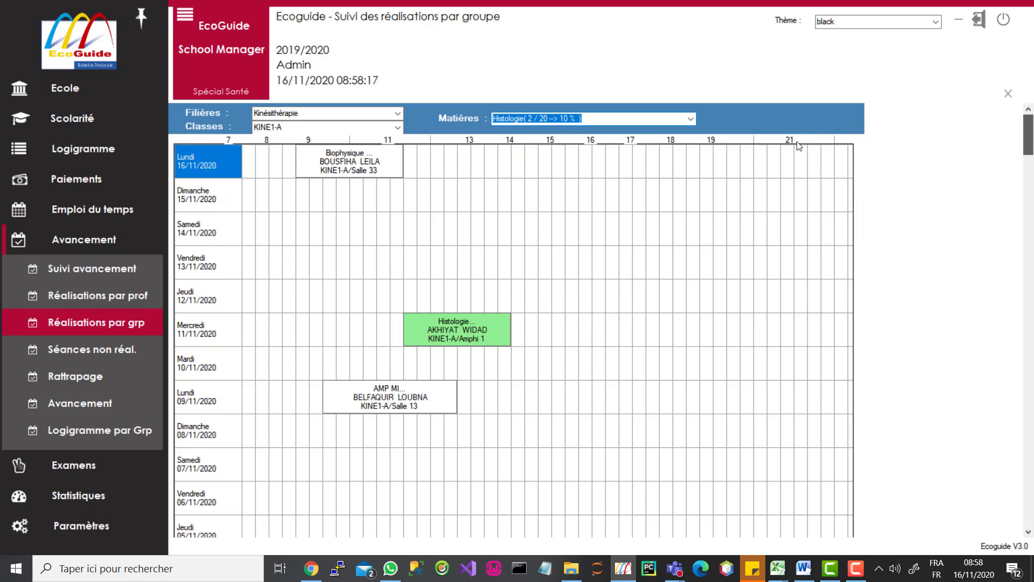
- Review the hours and completion percentages of all KINE1-A subjects in the subject list, keeping Histologie selected
click(691, 118)
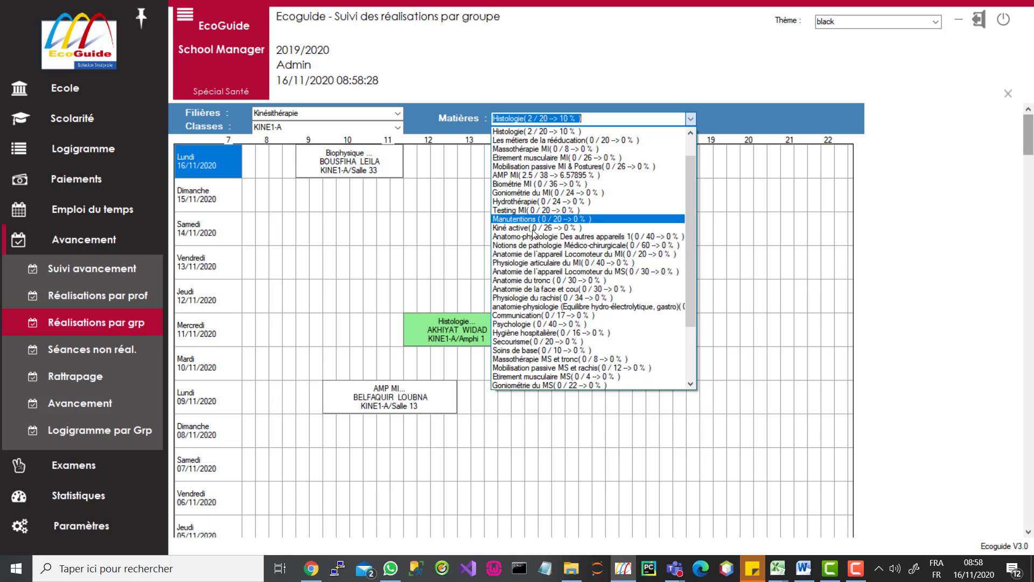
scroll(566, 215, up, 1)
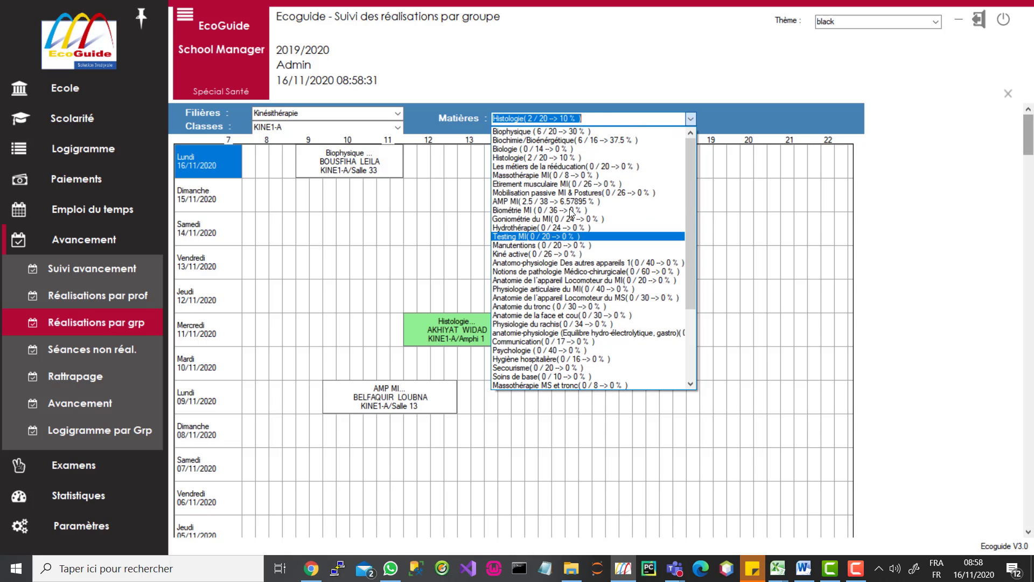
scroll(584, 177, down, 2)
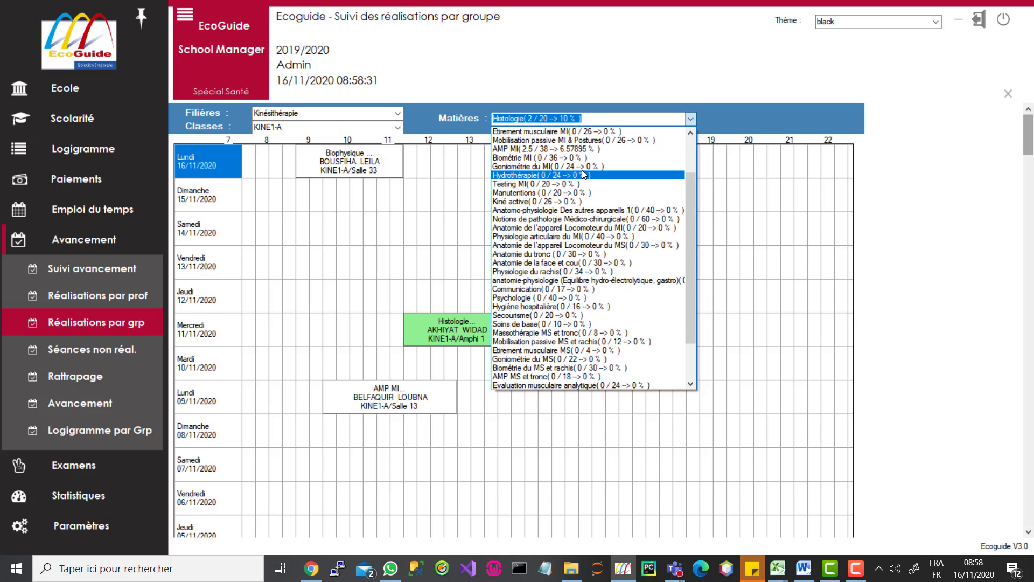
click(689, 140)
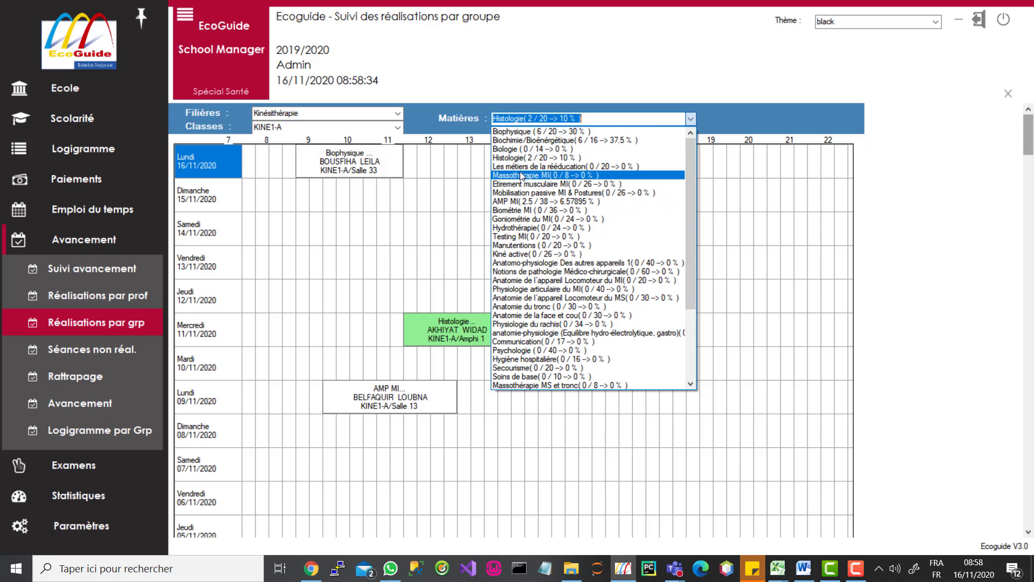
click(400, 230)
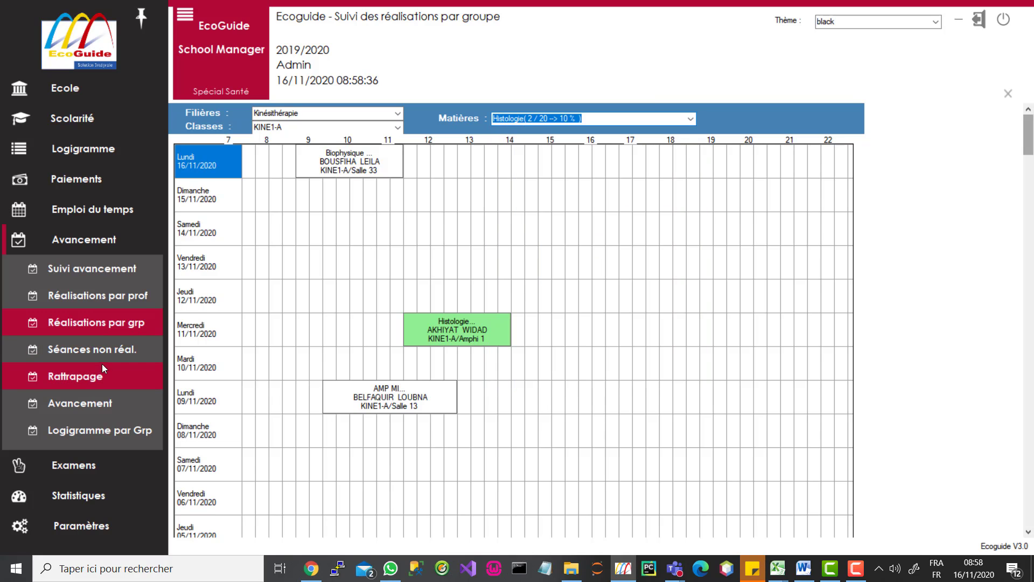
- Open the unrealised sessions of class KINE1-A and highlight those of the Biologie subject
click(81, 357)
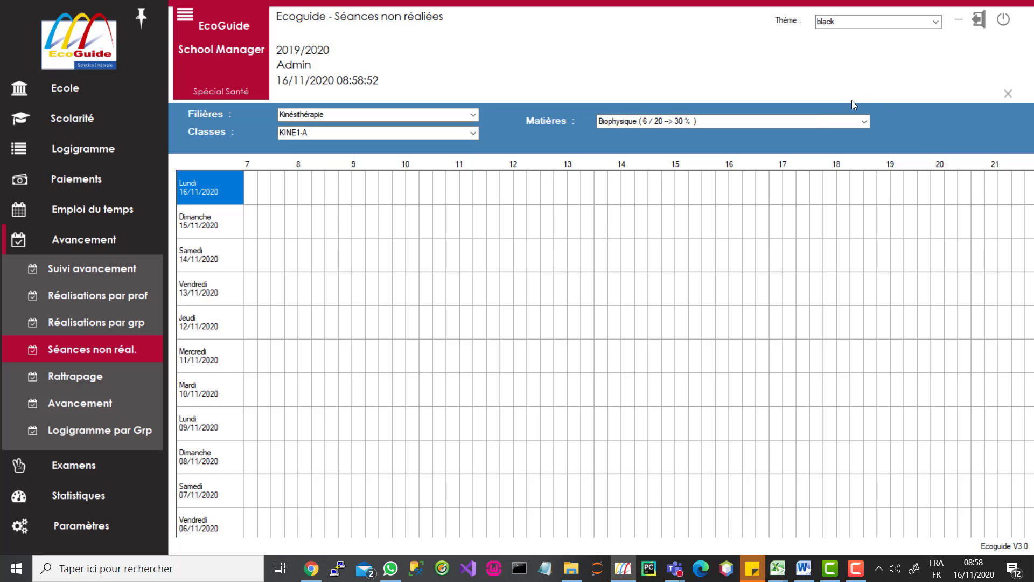
click(864, 123)
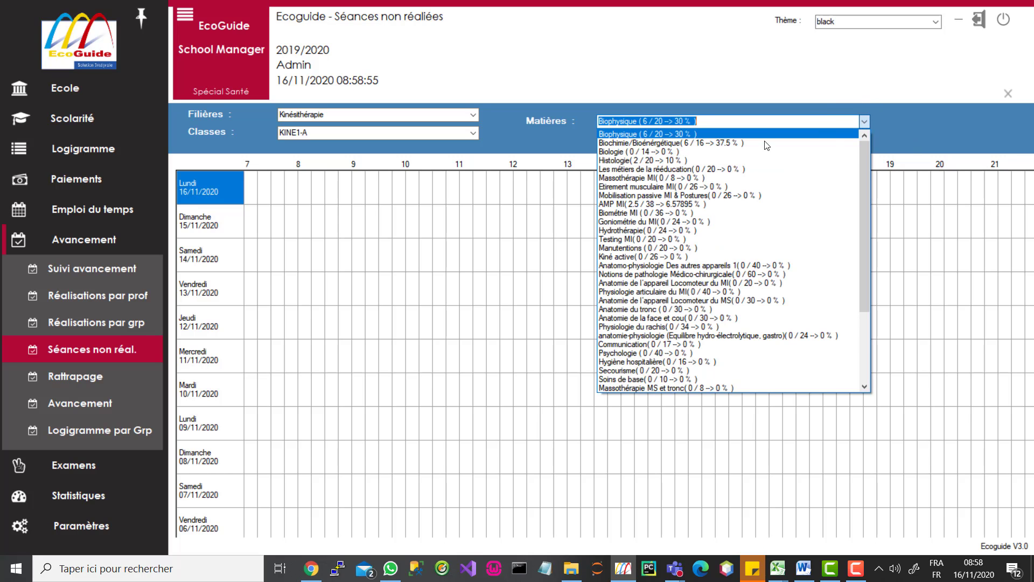
click(658, 152)
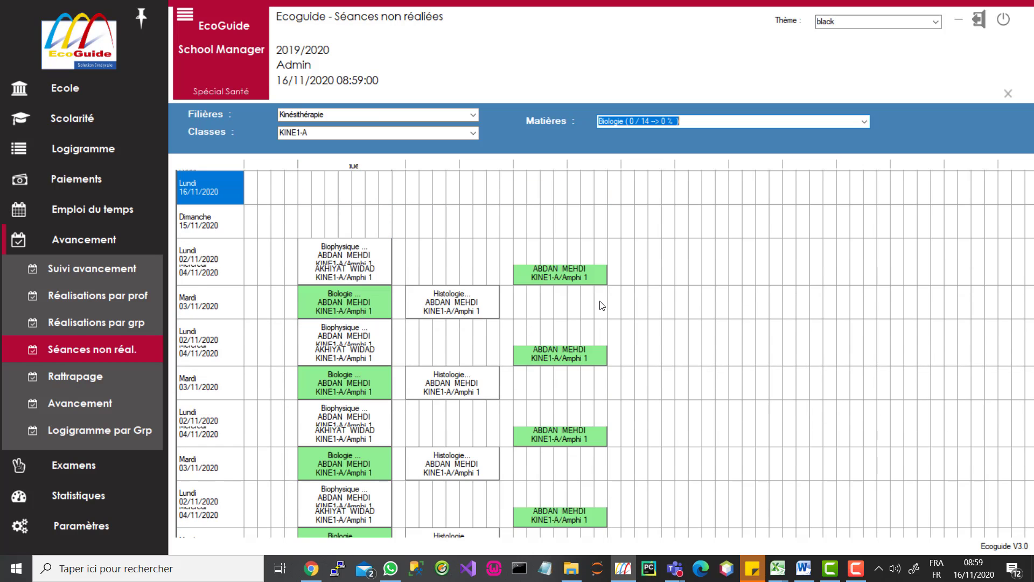
click(785, 120)
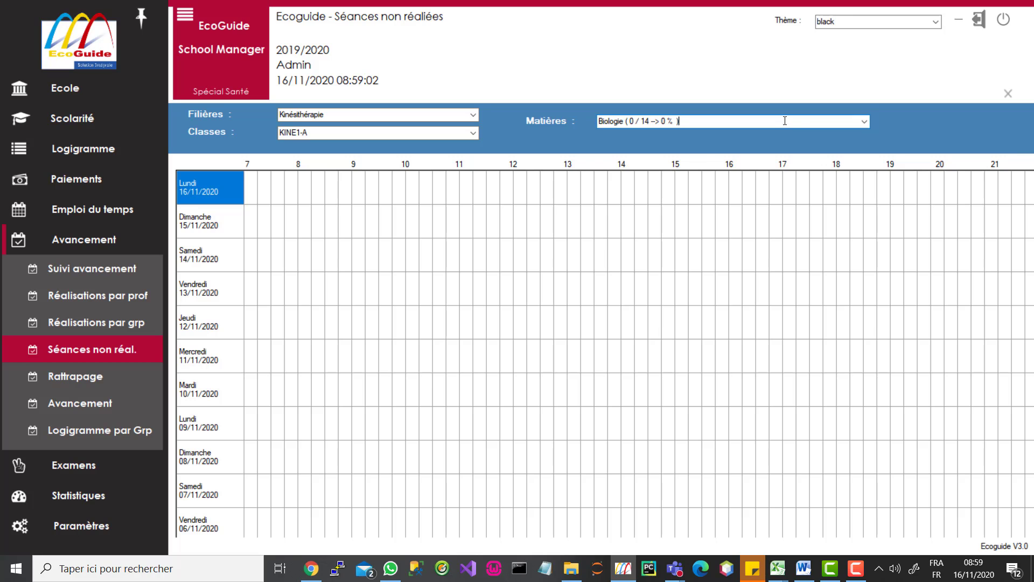
- Open the make-up sessions, check the available Kinésithérapie classes, and show the make-up sessions of the test programme's class T1
click(95, 380)
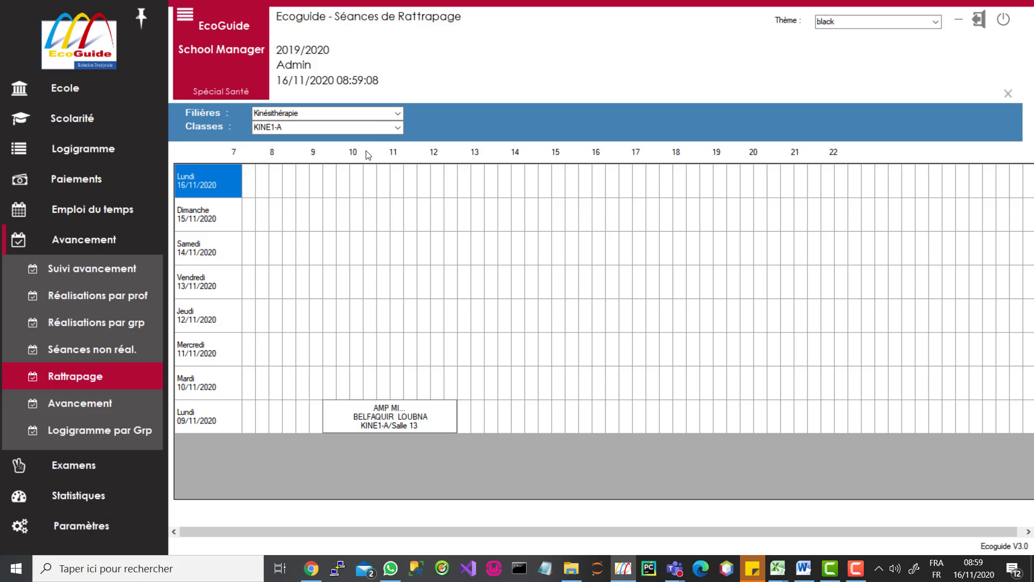
click(364, 128)
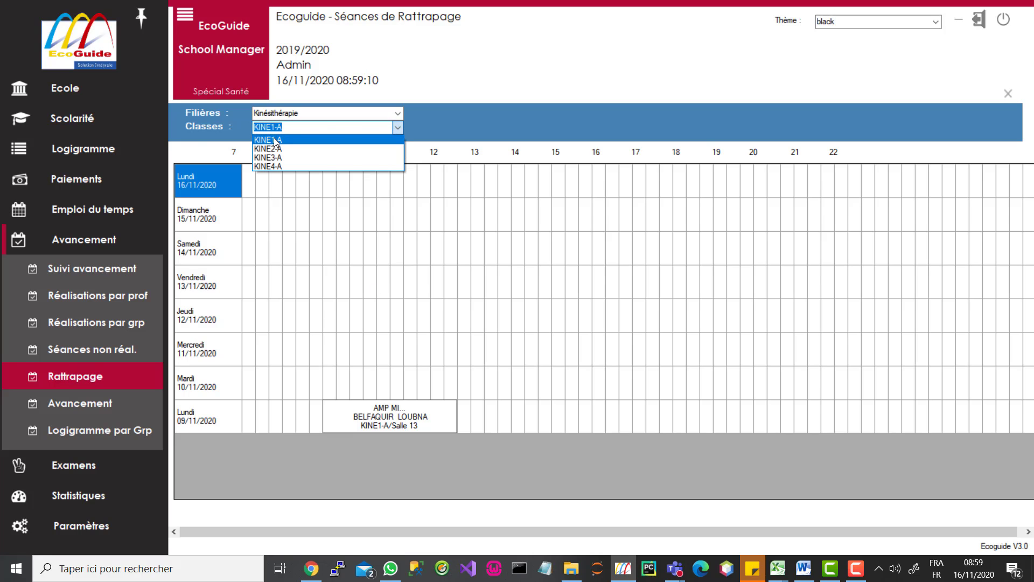
click(399, 114)
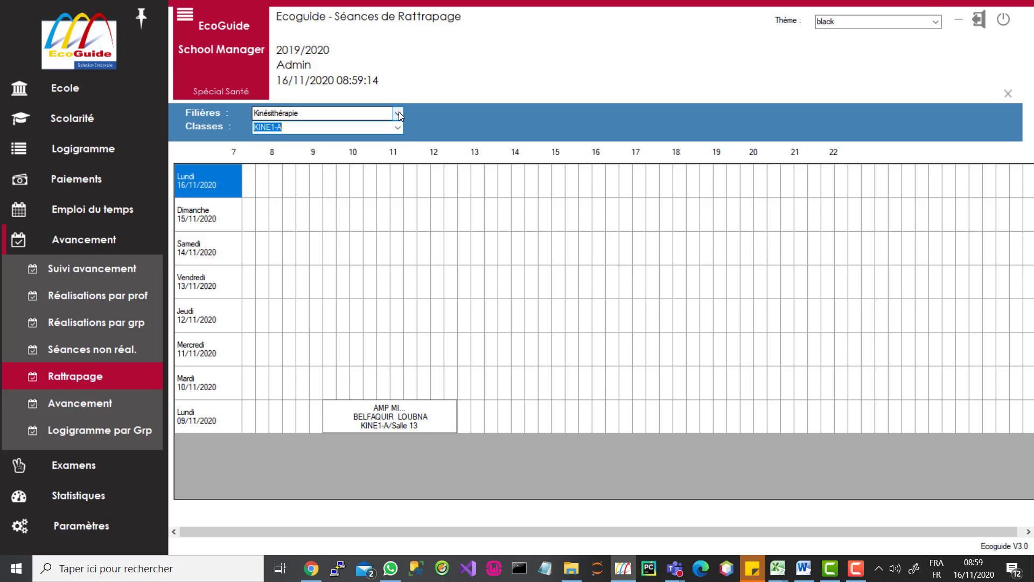
click(399, 115)
click(268, 153)
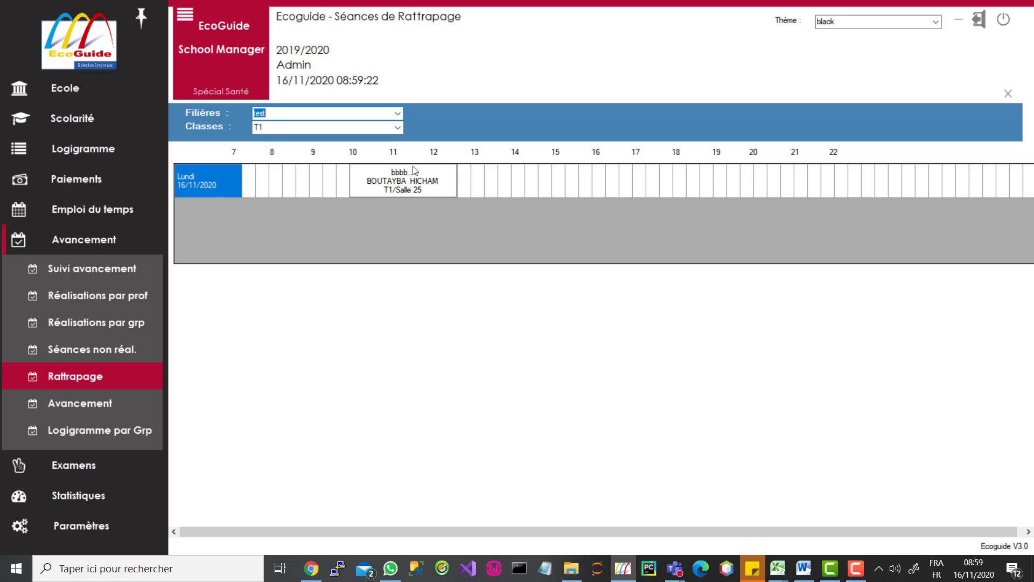
- Open the programme progress overview by subject and view it for Diététique, and for Kinésithérapie
click(99, 405)
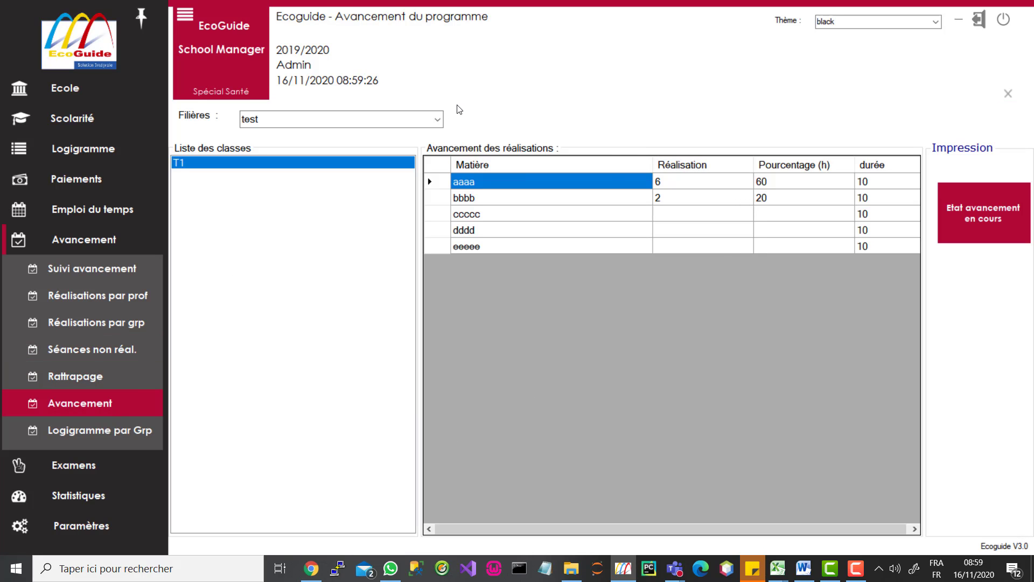
click(439, 121)
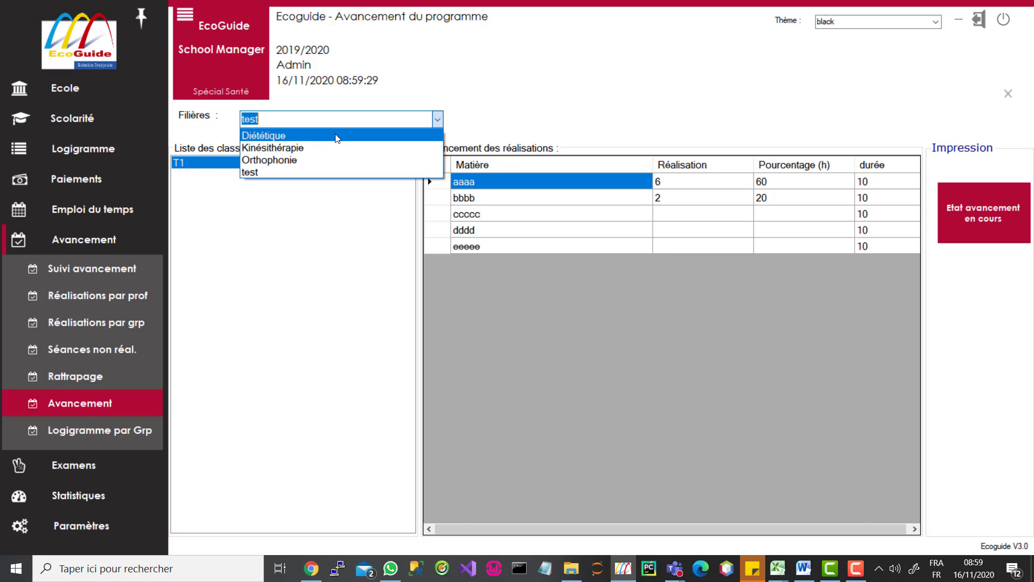
click(335, 133)
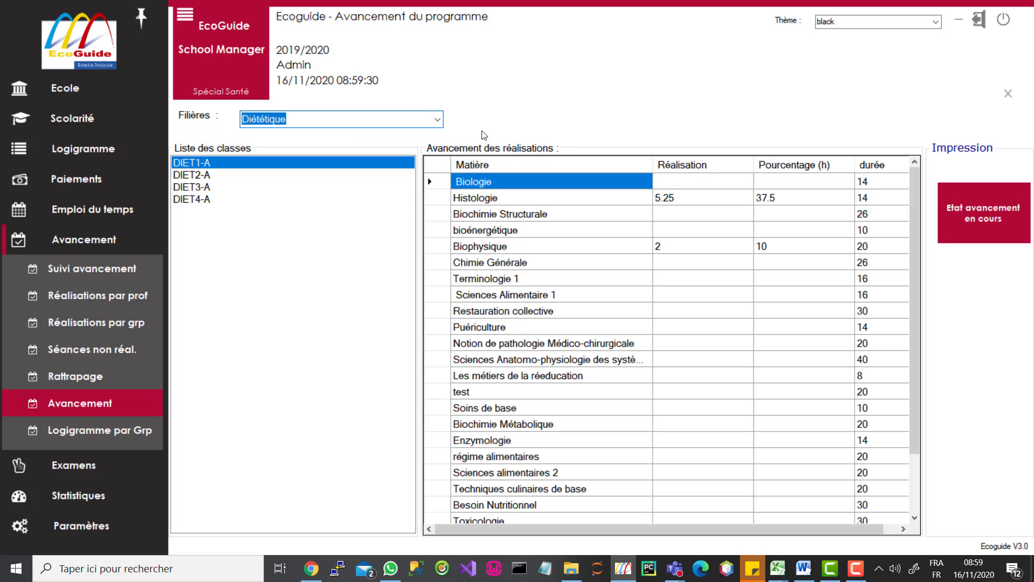
click(439, 121)
click(341, 143)
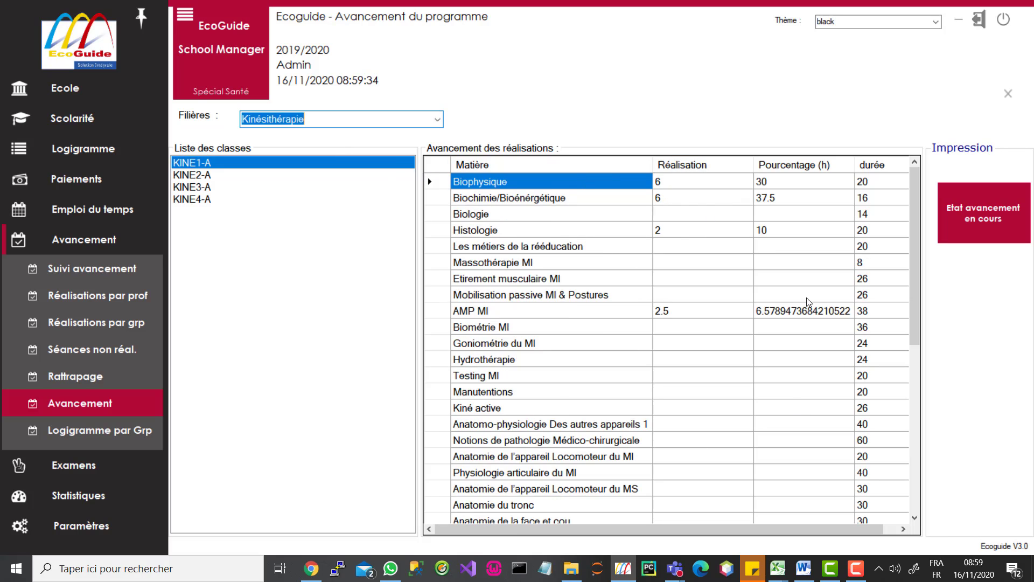
- Generate the printable current progress report for class KINE1-A and examine each subject's hours, remaining volume and completion percentage
click(980, 223)
scroll(547, 388, down, 5)
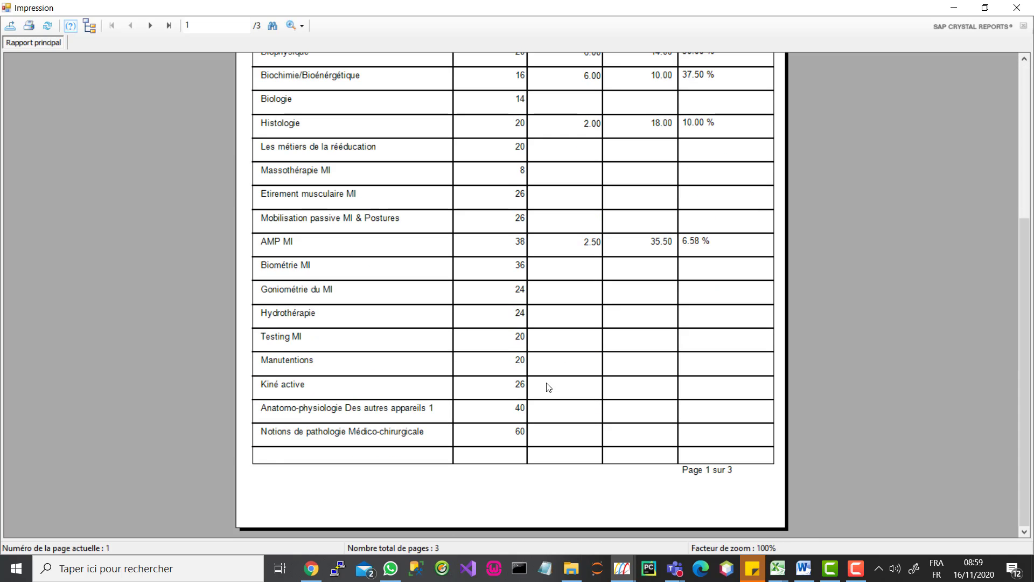
scroll(549, 386, up, 5)
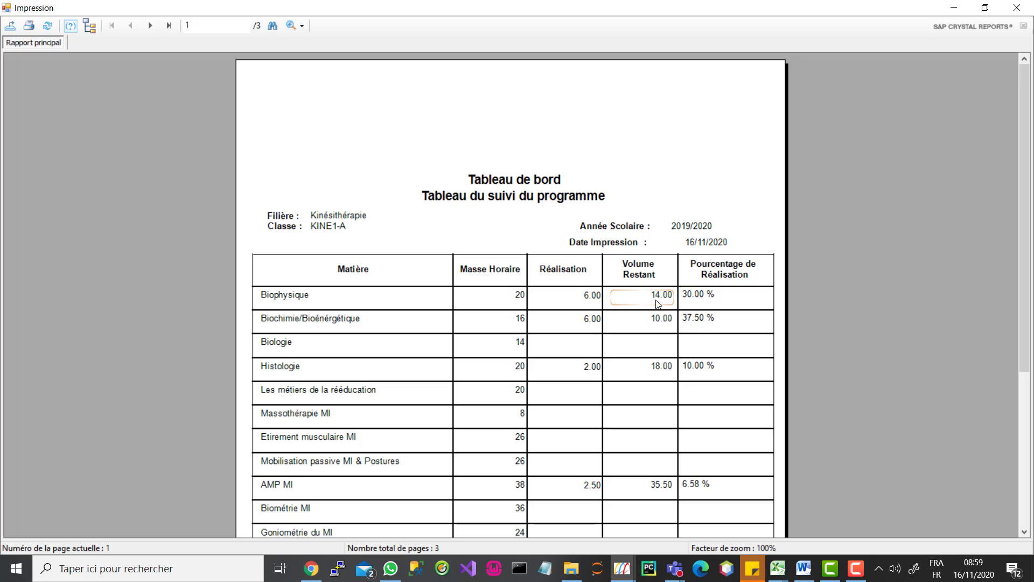
scroll(725, 495, down, 3)
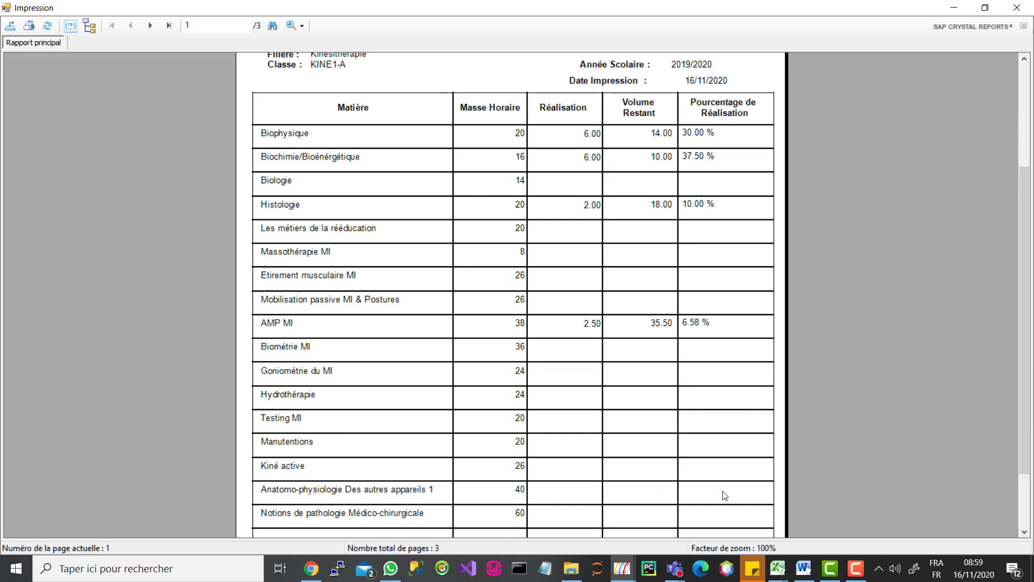
- Page through the printable progress report of class KINE1-A to its remaining subjects, and close the report
scroll(724, 494, up, 3)
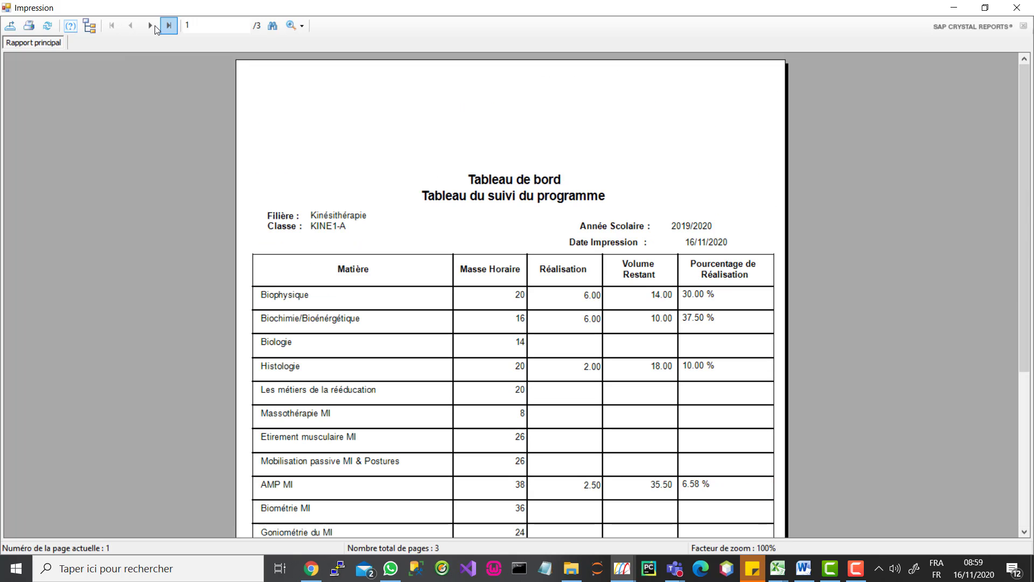
click(151, 25)
click(151, 25)
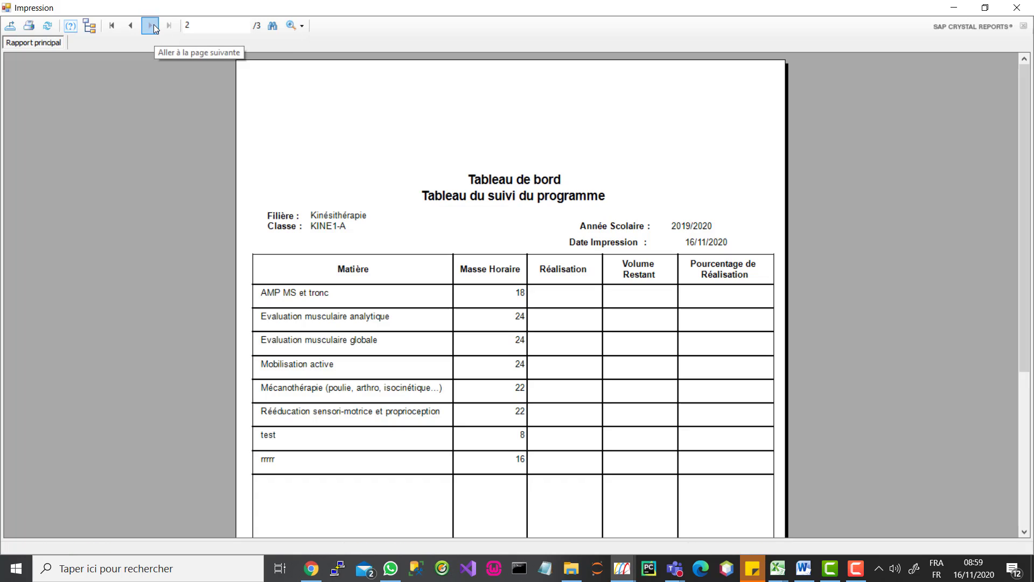
click(1017, 7)
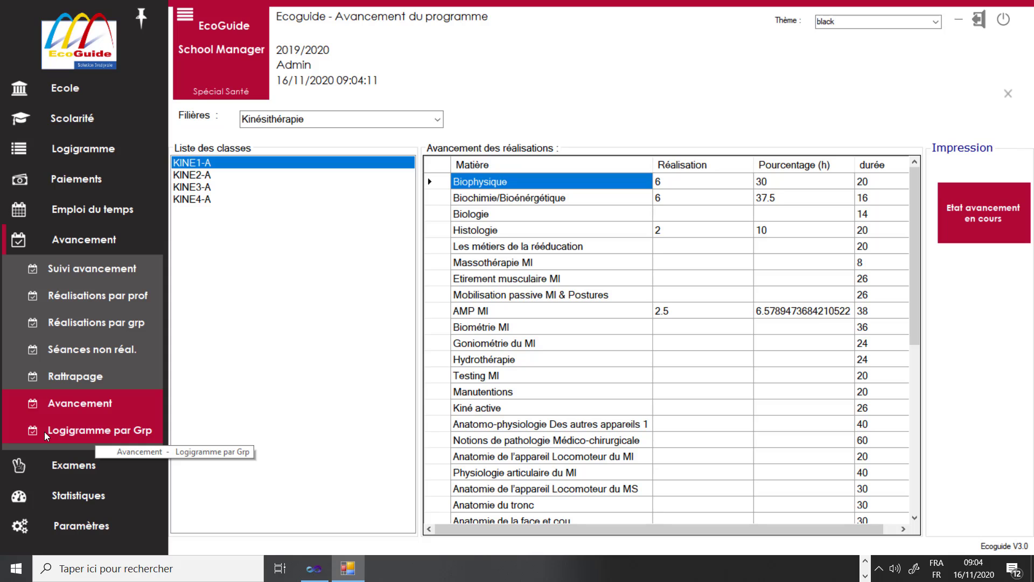
- View the per-group logigramme of class KINE1-A and compare it with the general logigramme of Kinésithérapie 1ère année
click(44, 431)
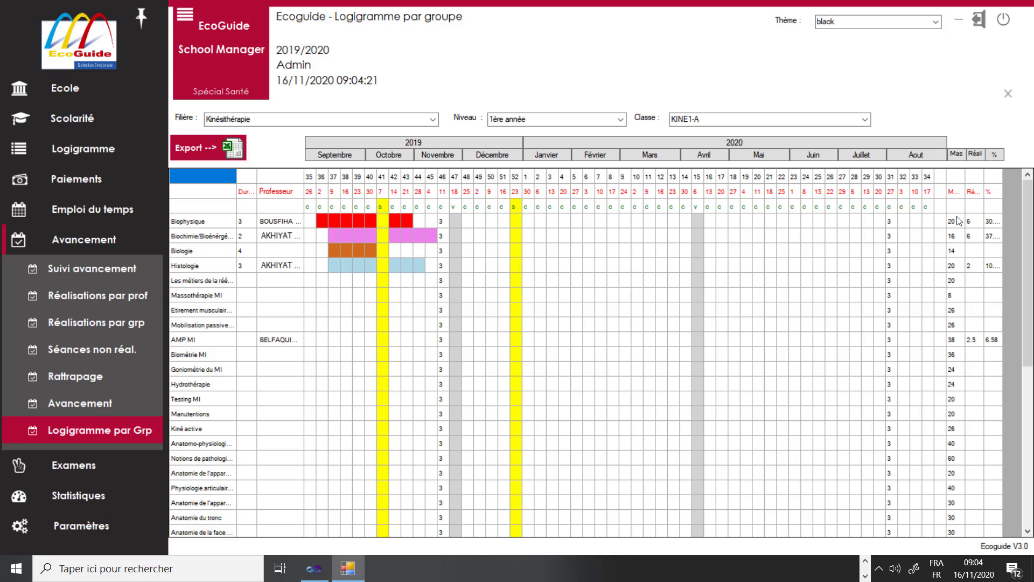
click(93, 148)
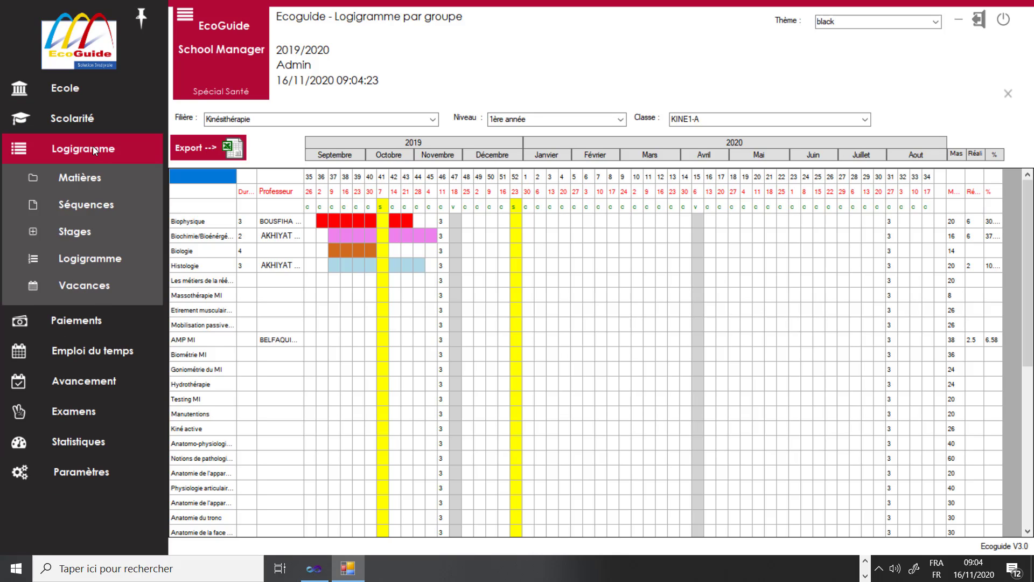
click(93, 260)
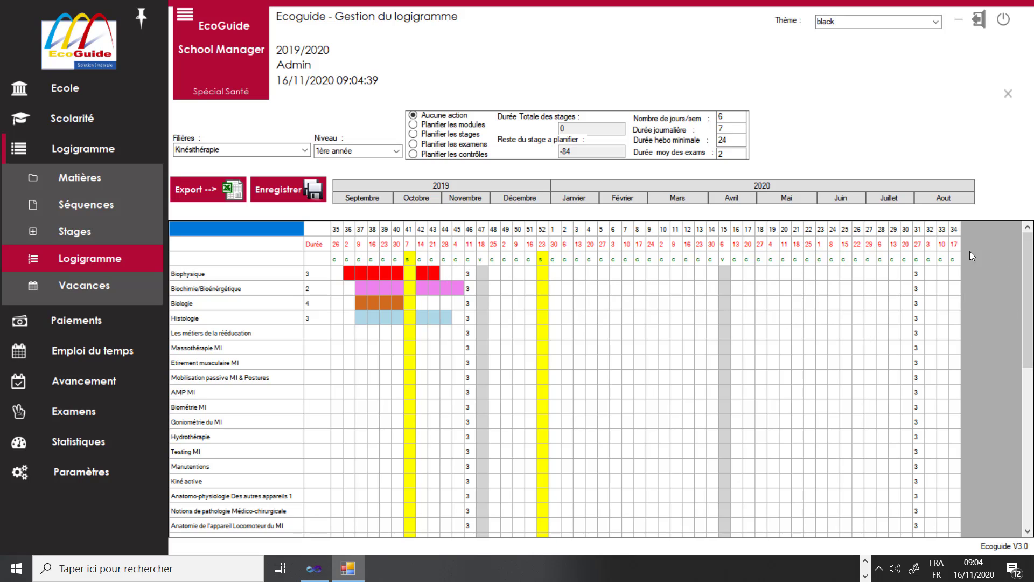
- Return from the general logigramme to the per-group logigramme in the progress tracking section
click(105, 383)
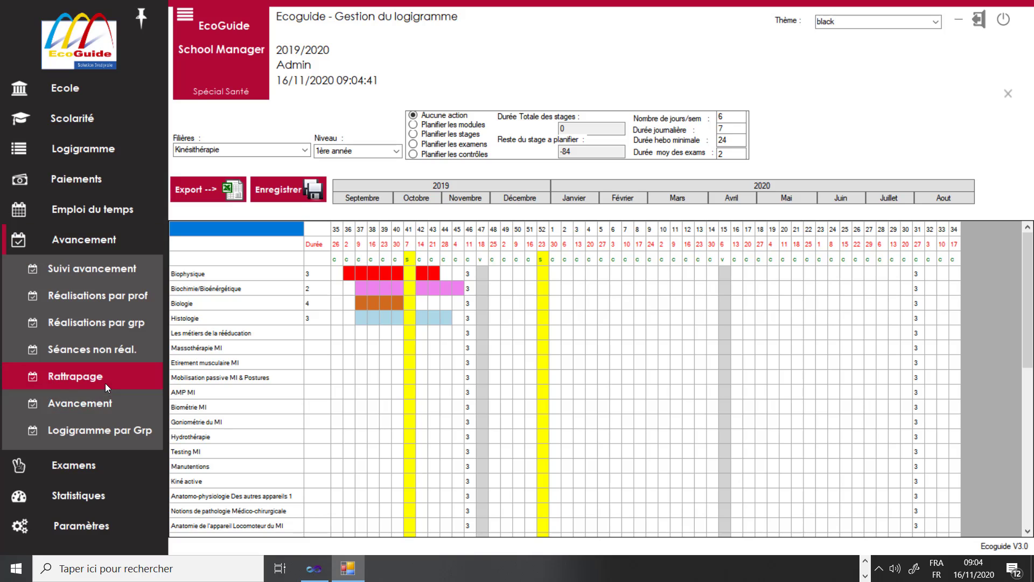
click(104, 429)
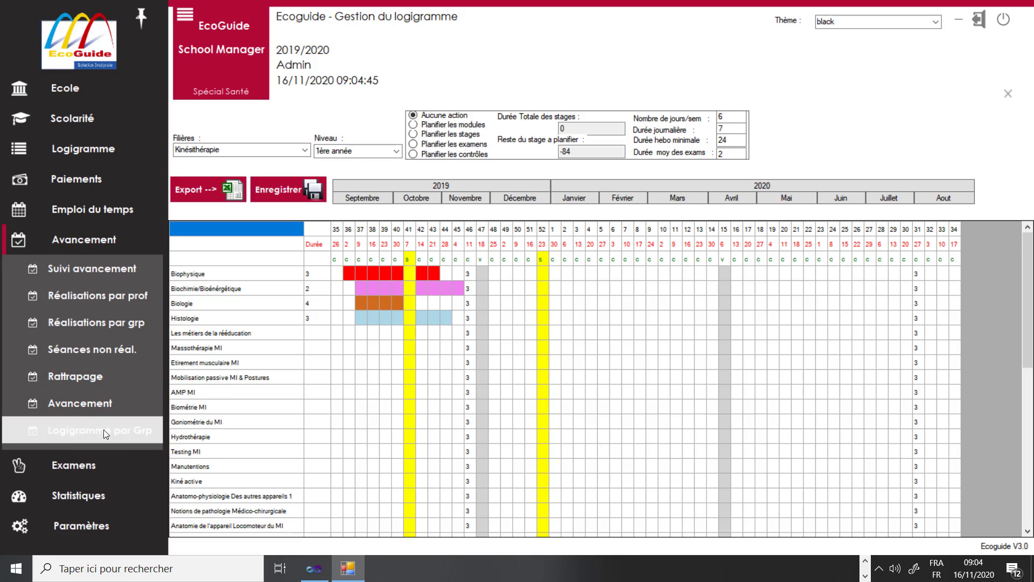